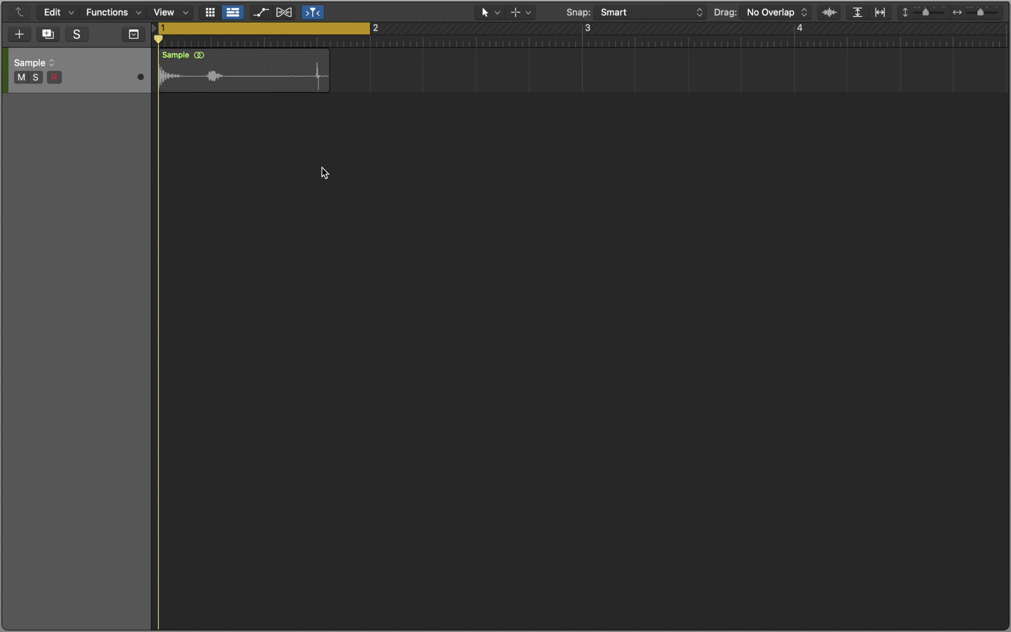
Add a Software Instrument track and load the Electronic Drum Kit > Roland TR-808 patch
click(25, 39)
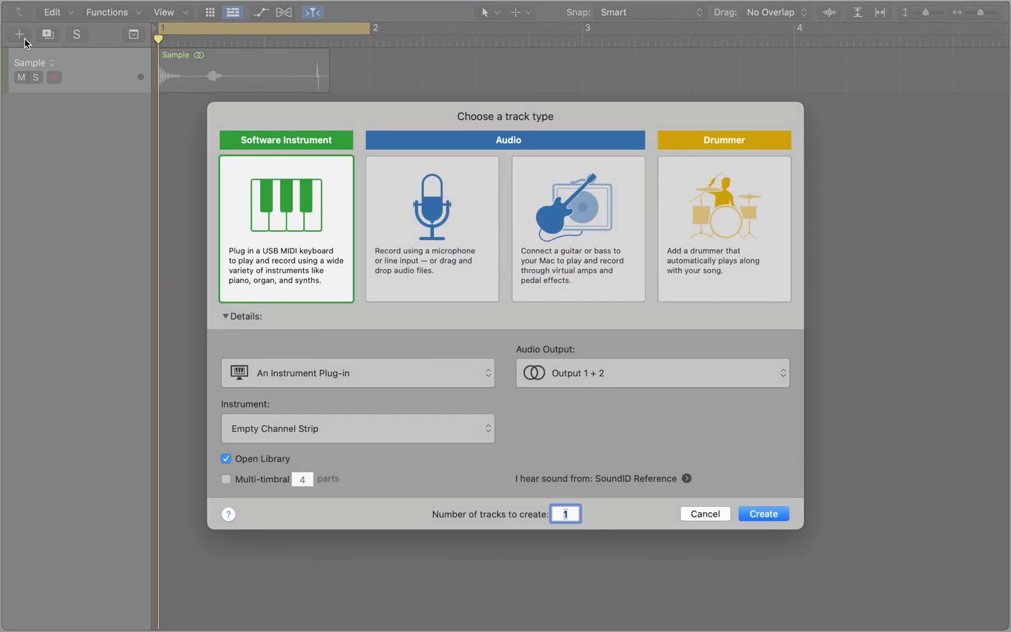
double_click(280, 214)
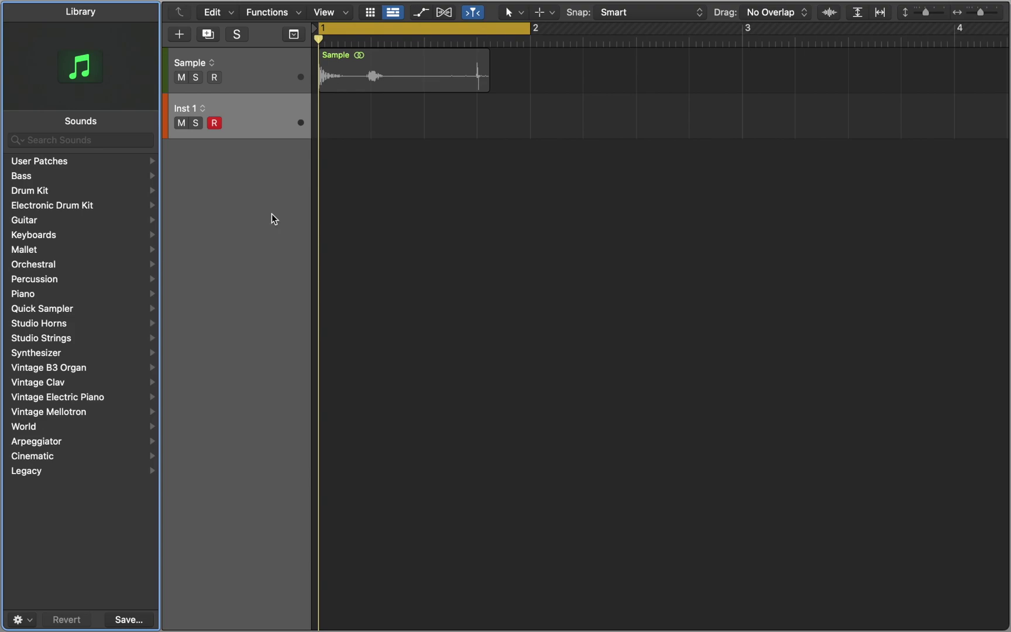
click(99, 205)
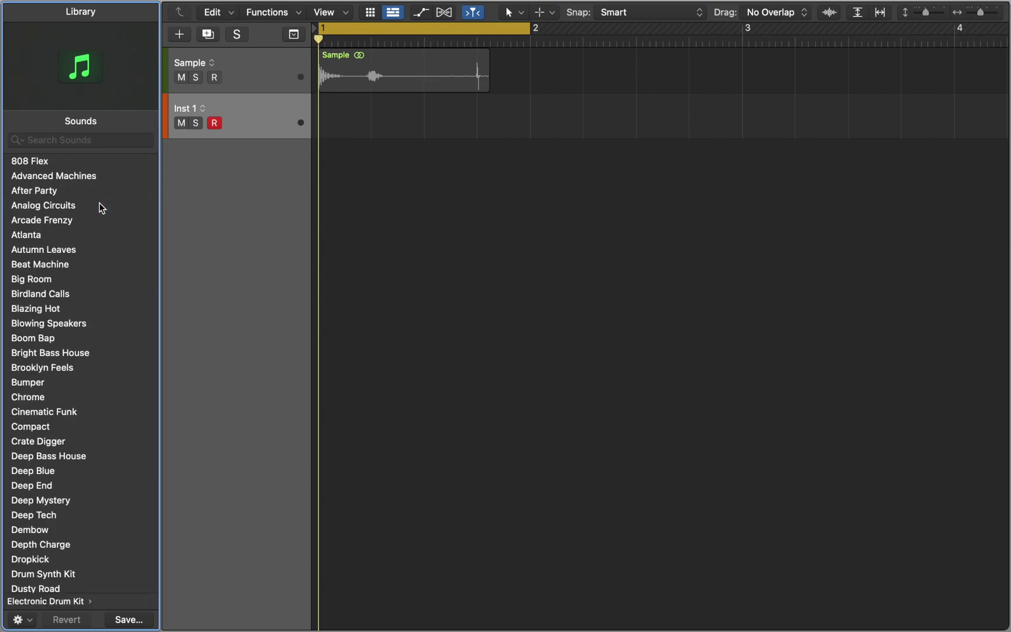
click(99, 176)
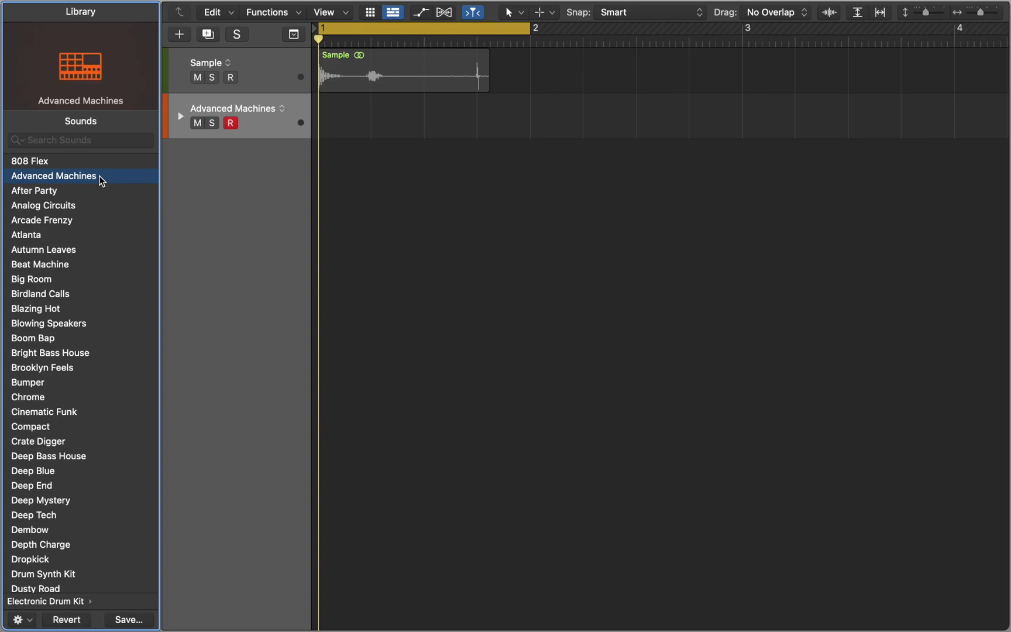
key(i)
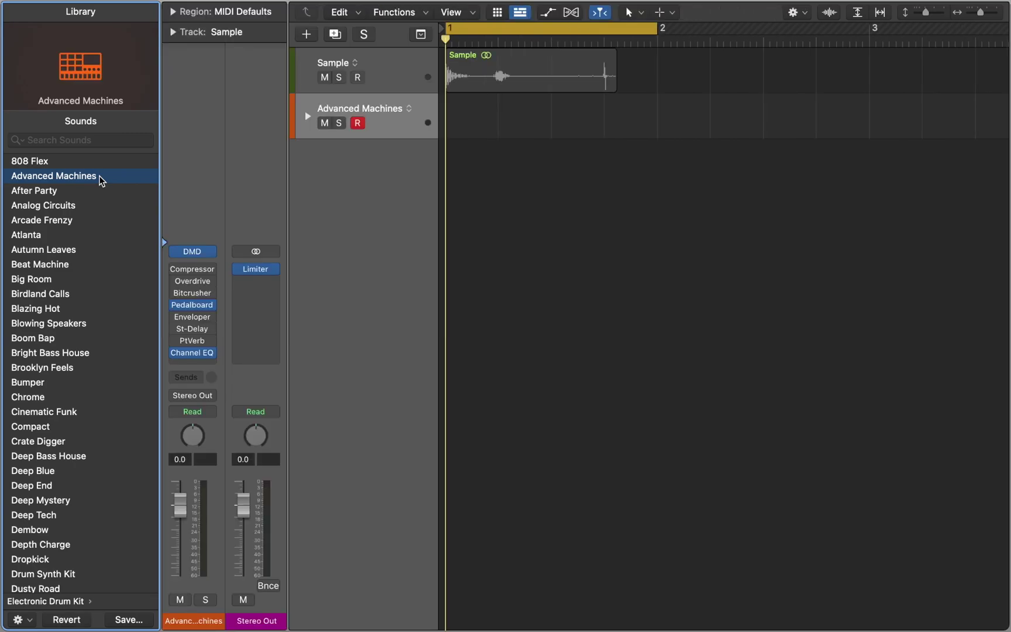
scroll(99, 175, down, 15)
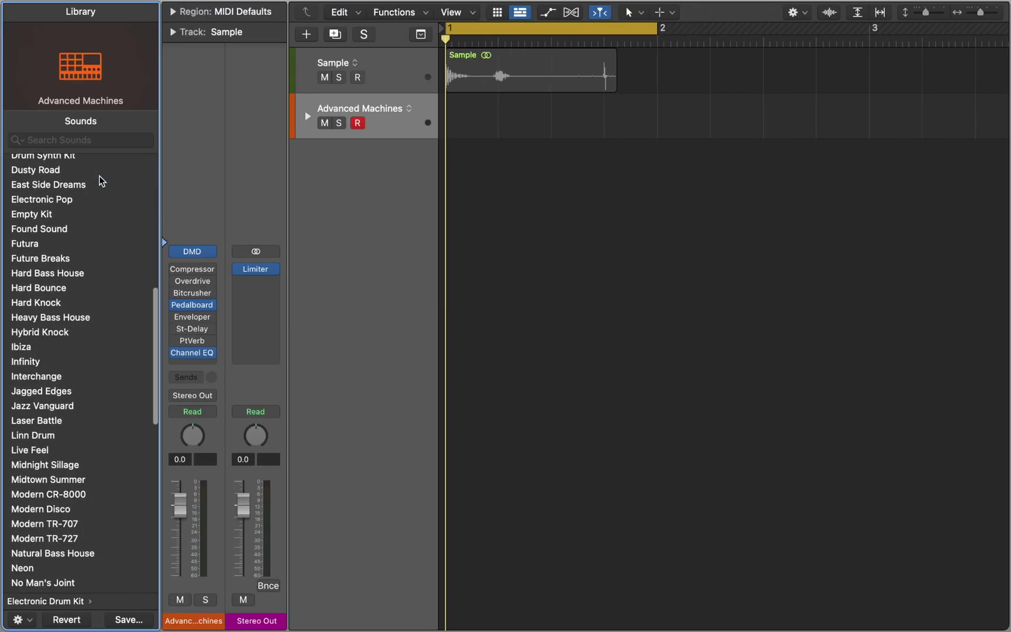
scroll(99, 176, down, 12)
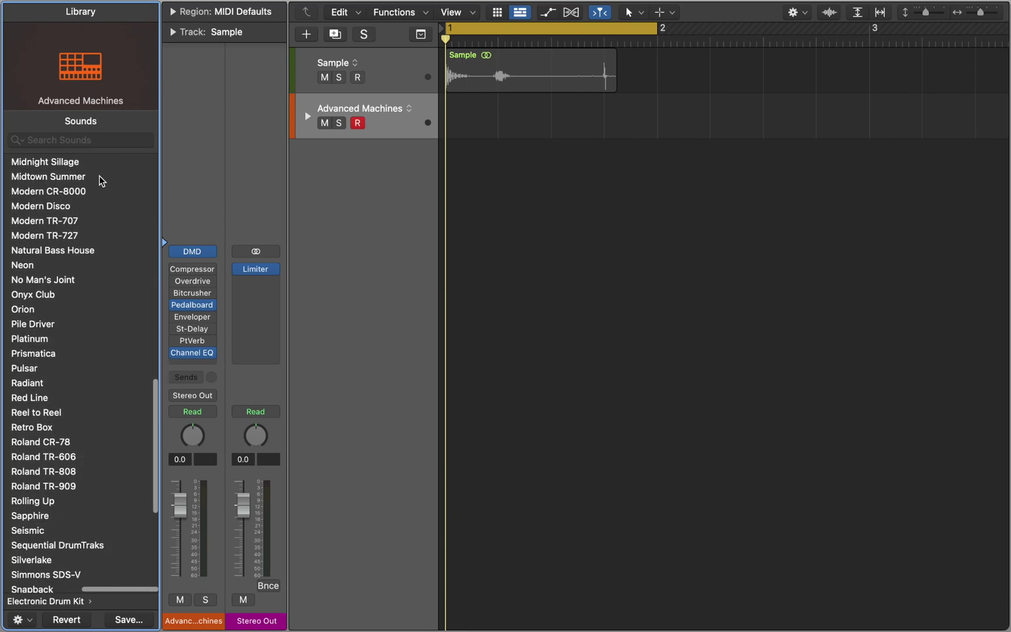
scroll(99, 175, down, 2)
click(52, 342)
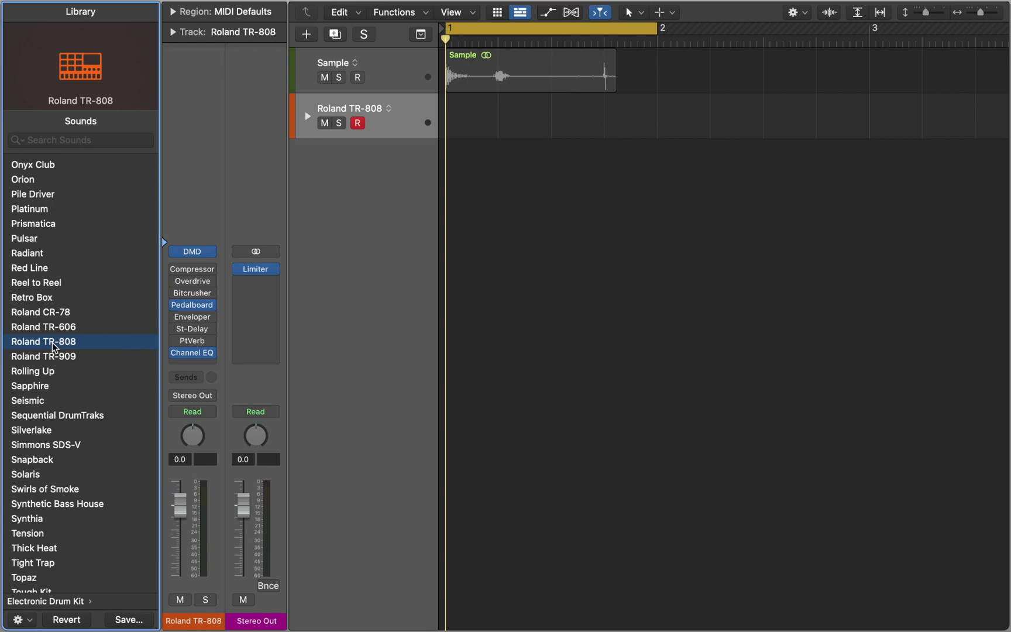
In the Step Sequencer, place Kick 1 on step 1 and Snare 1 on step 5
key(y)
key(p)
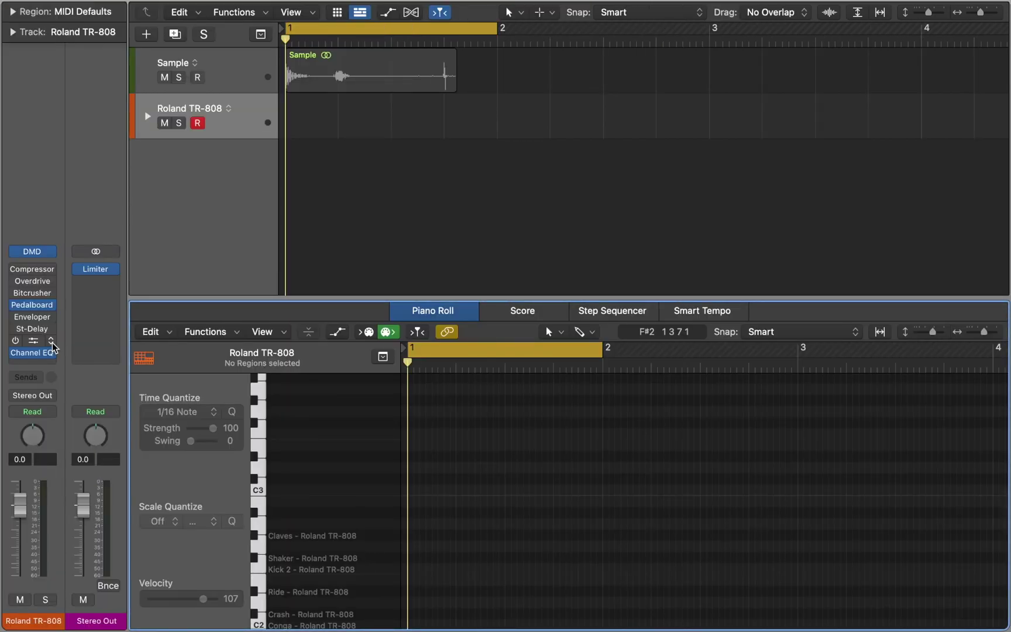
scroll(369, 535, down, 5)
scroll(369, 535, down, 2)
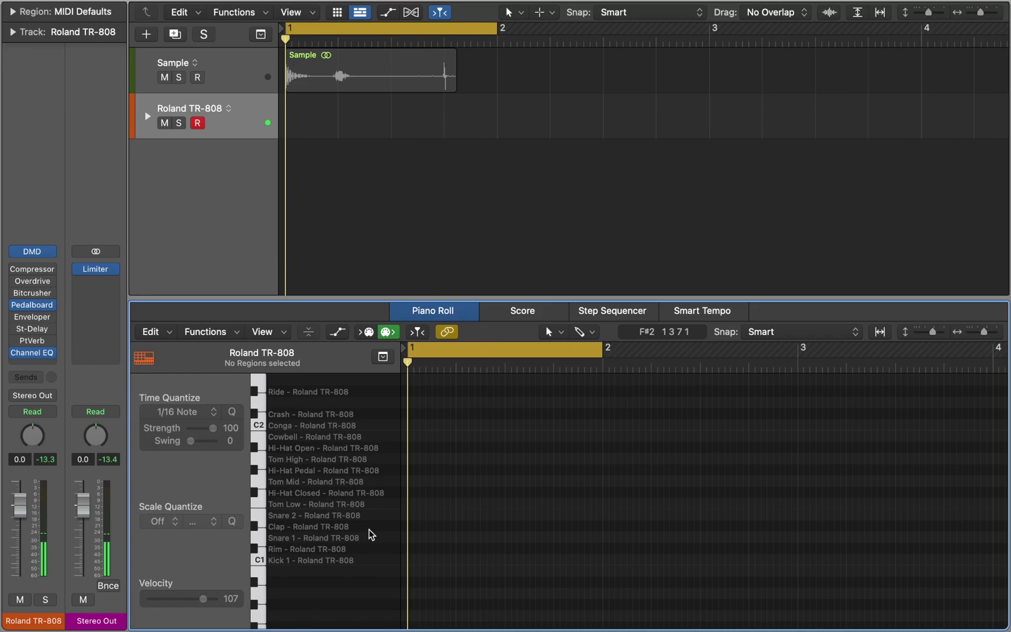
click(598, 316)
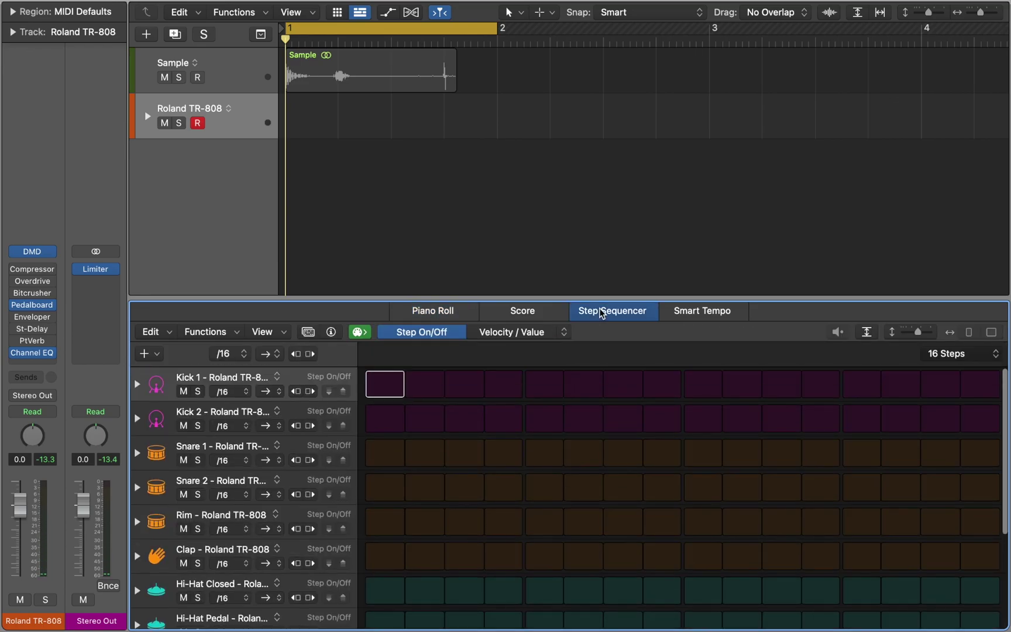
click(401, 385)
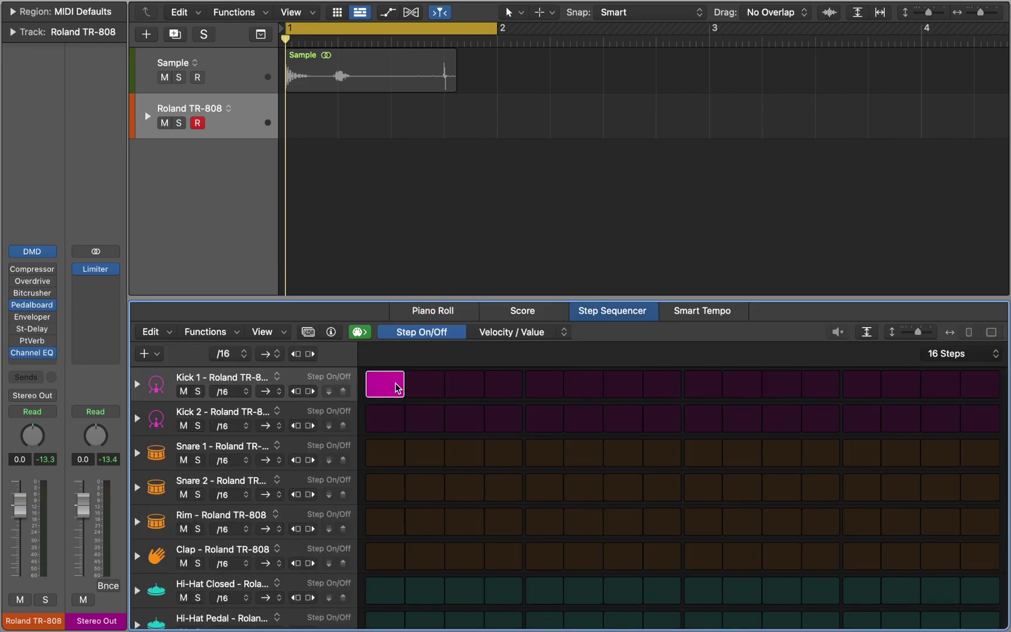
click(530, 449)
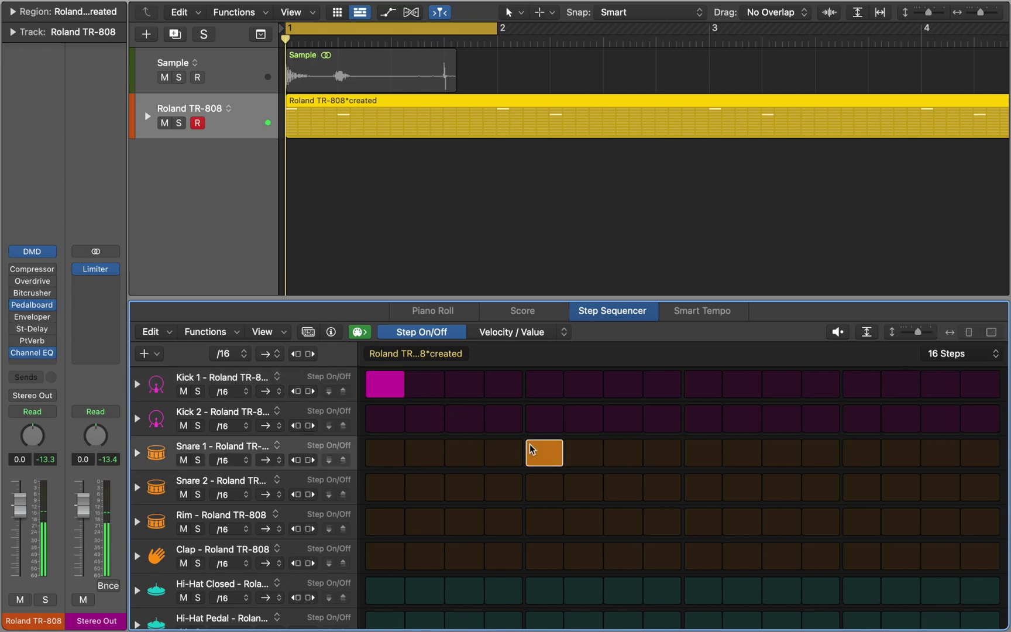
Load and audition the Patterns > Drums > 808 Flex pattern, then stop playback
click(309, 332)
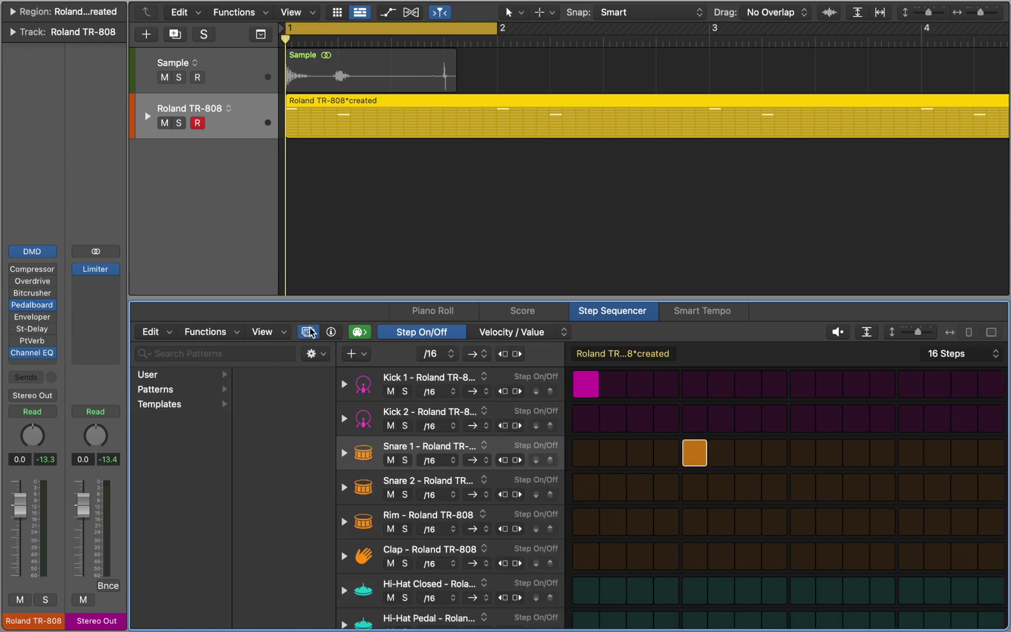
click(194, 390)
click(248, 396)
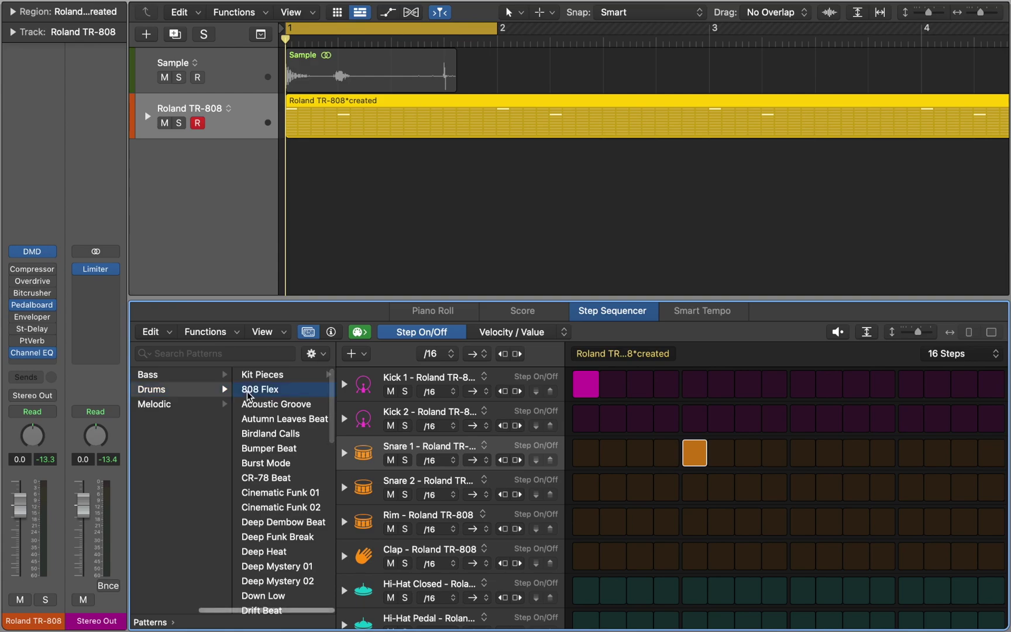
click(248, 396)
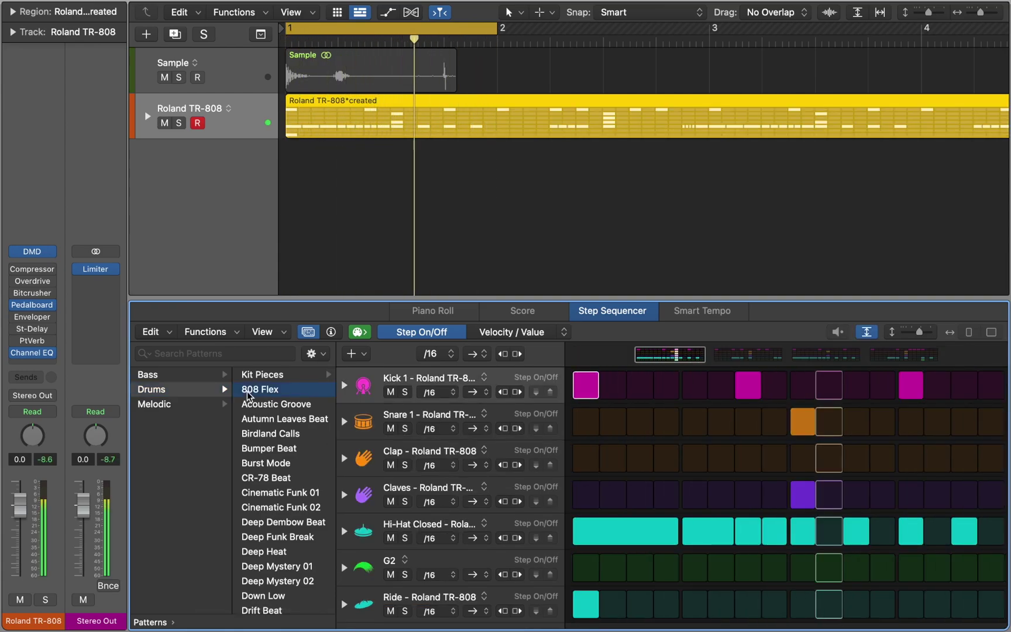
key(space)
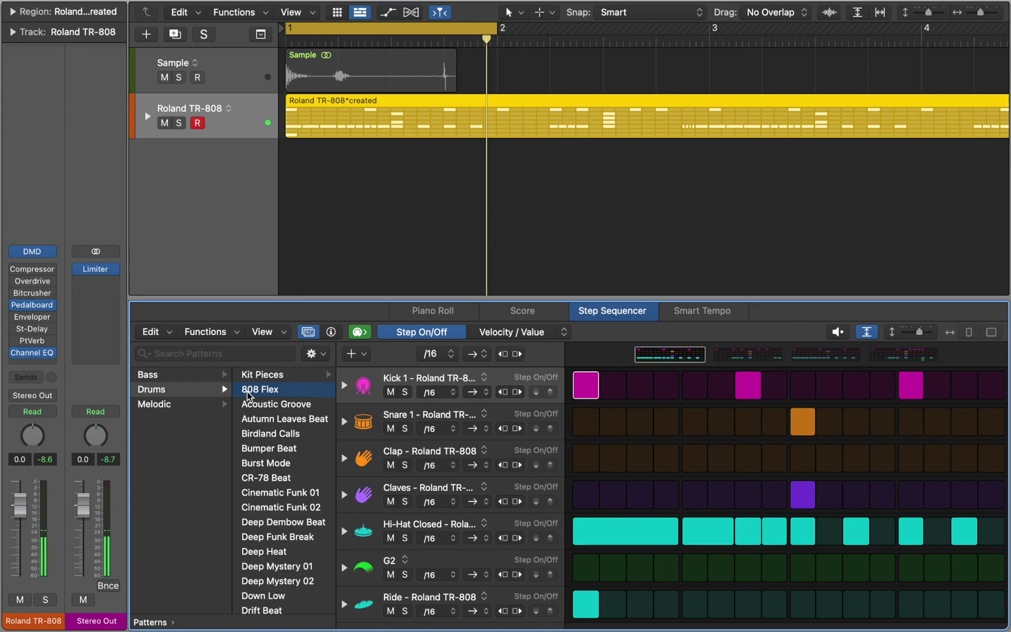
click(308, 332)
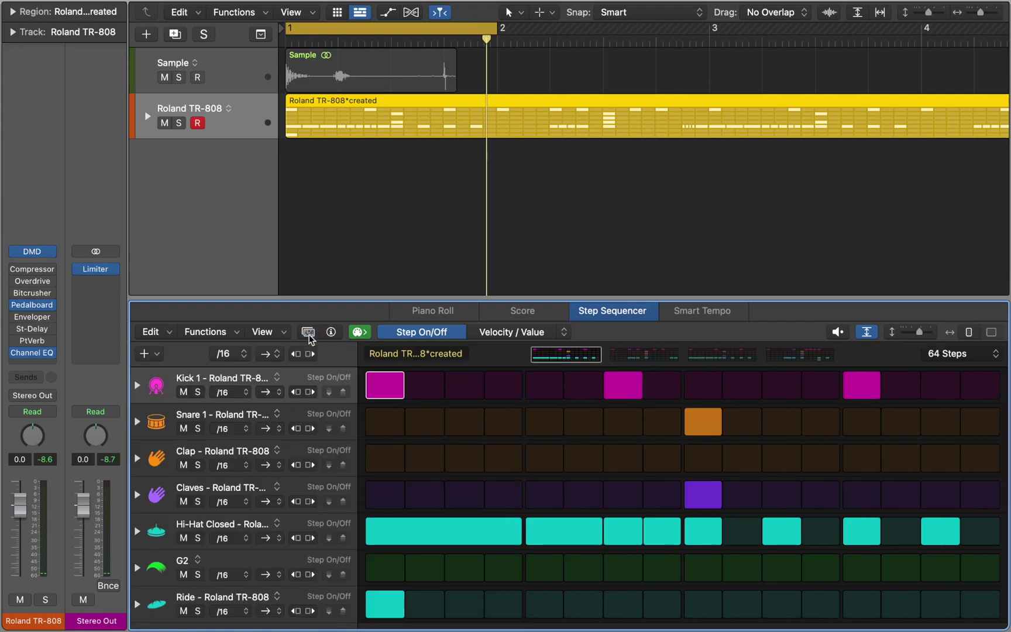
Add a Kit Pieces > Rim row to the sequencer and preview its sound
click(156, 354)
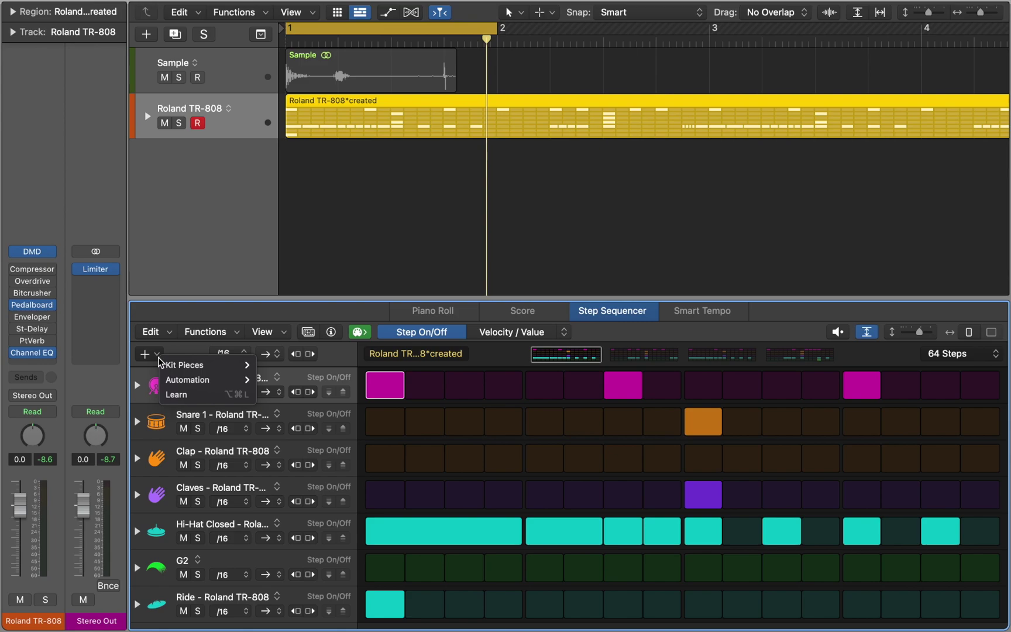
mouse_move(174, 367)
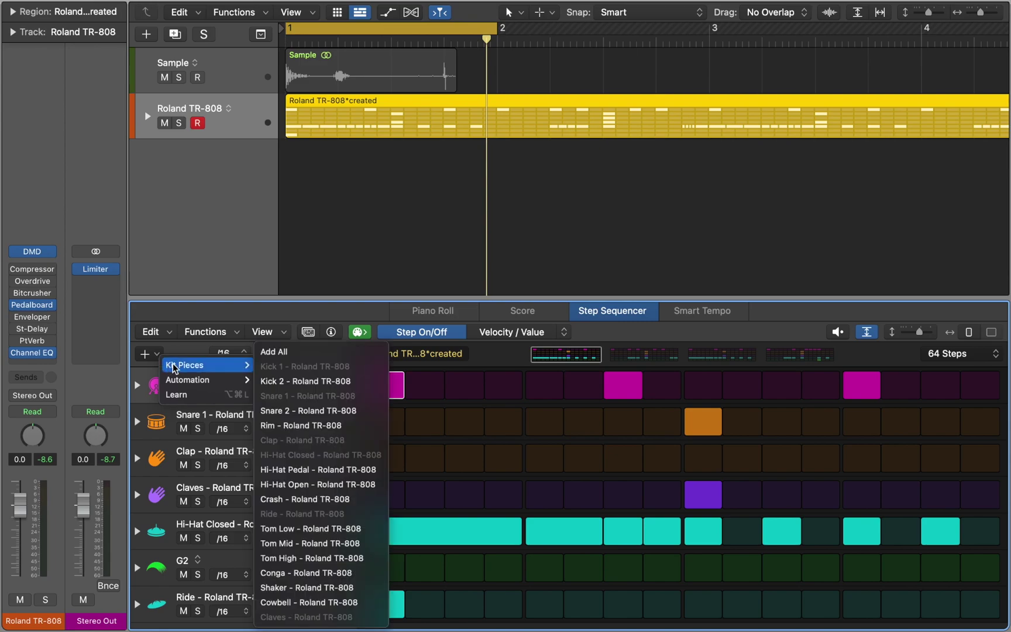
click(282, 426)
click(156, 414)
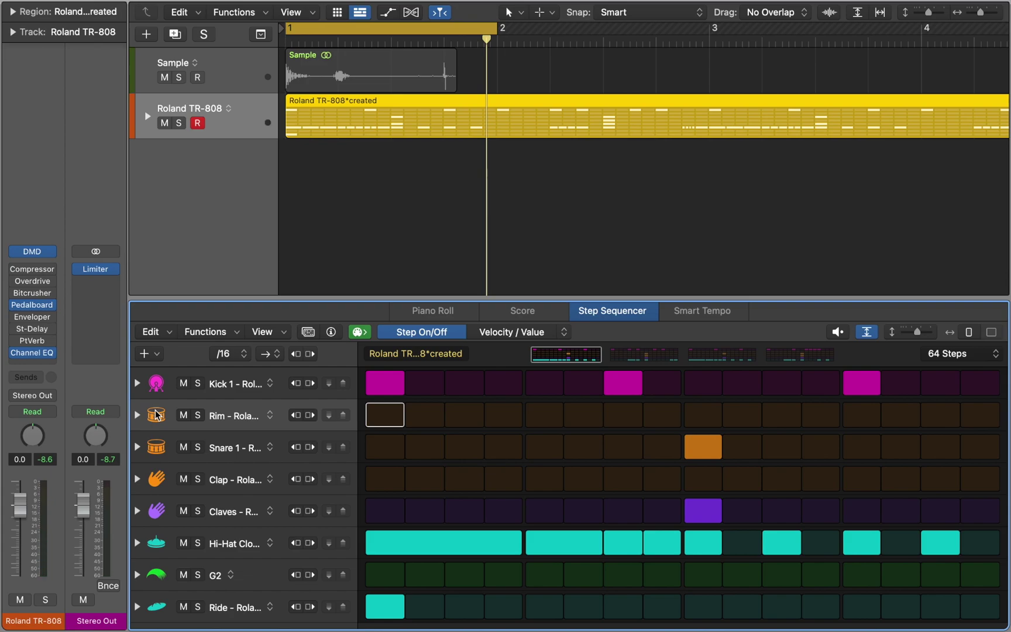
Delete the Roland TR-808 track and play the project to hear the Sample track
key(i)
key(e)
key(super+BackSpace)
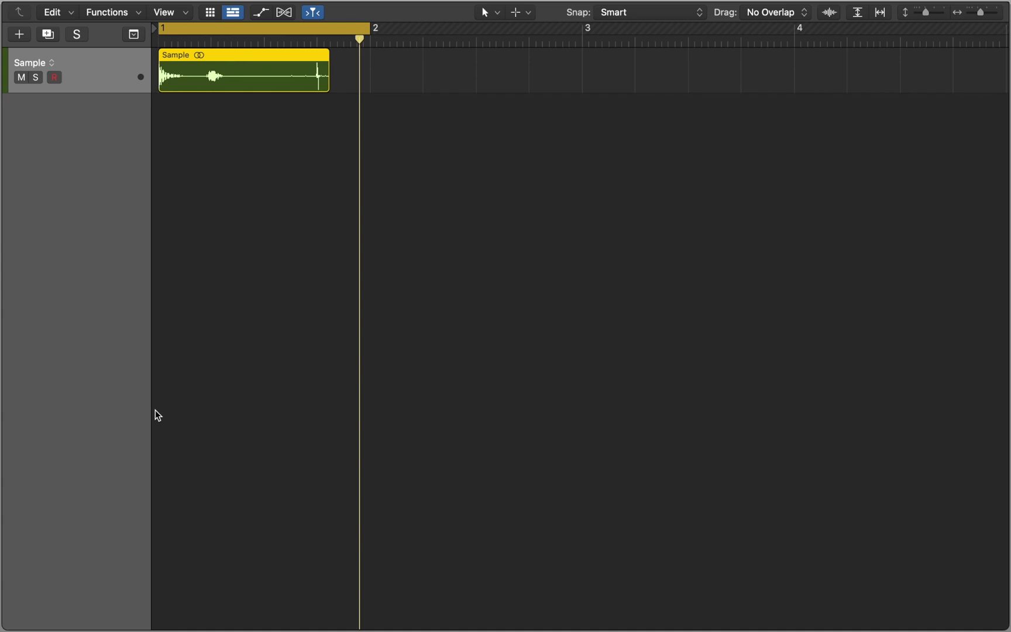
key(space)
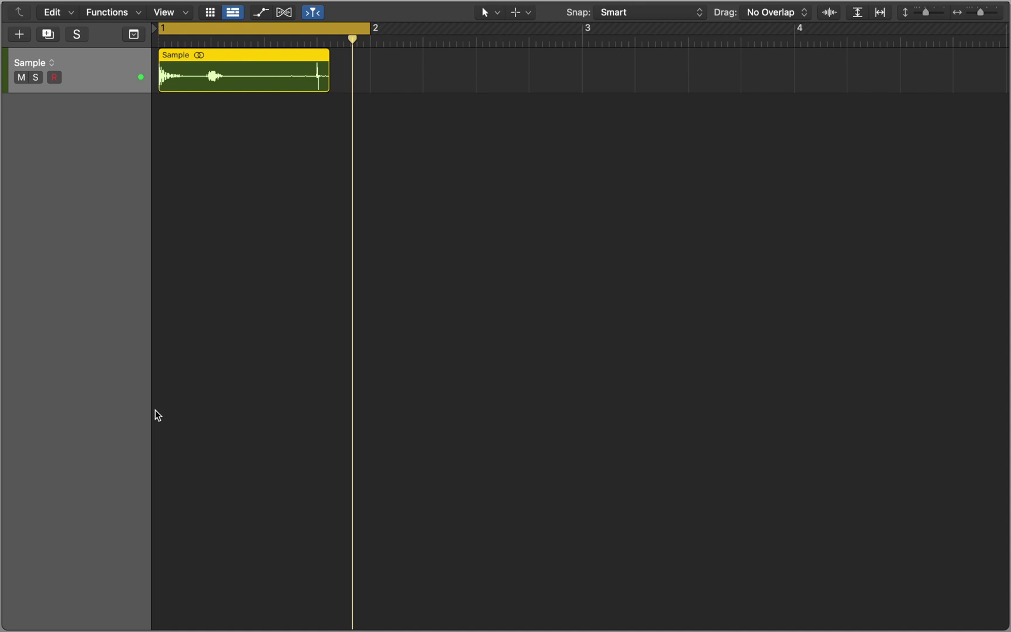
Convert the Sample region to a Drum Machine Designer track with transient-marker '1Shot' zones
right_click(224, 78)
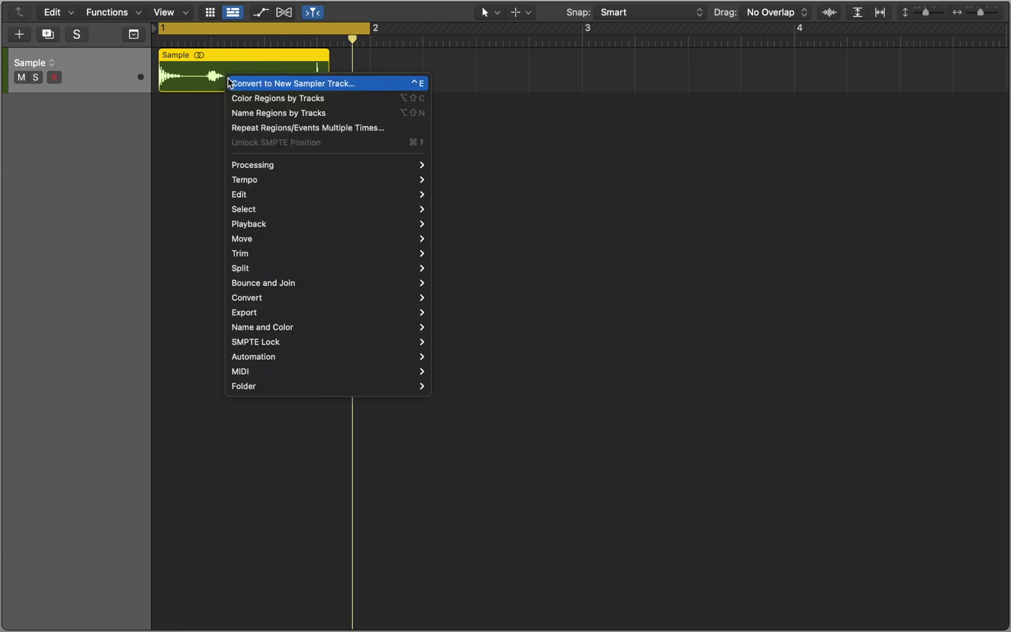
click(228, 80)
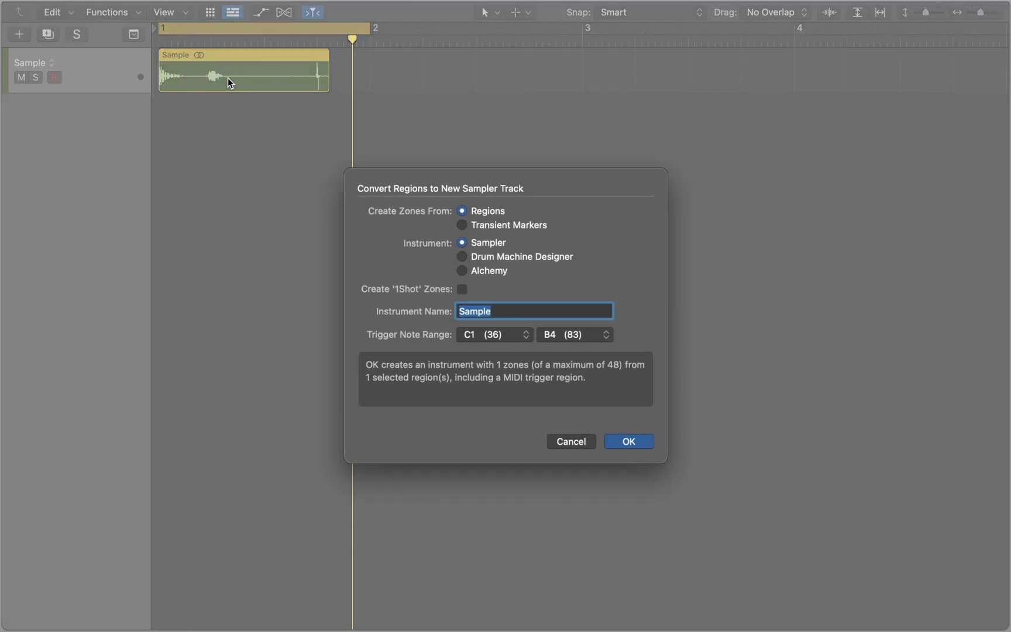
click(463, 226)
click(464, 258)
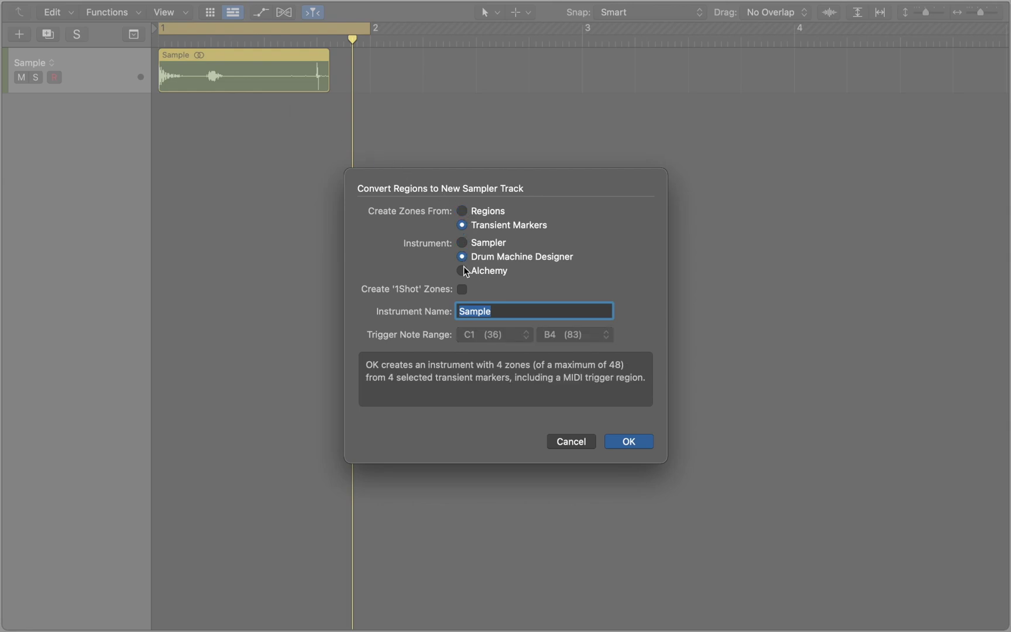
click(463, 290)
key(Return)
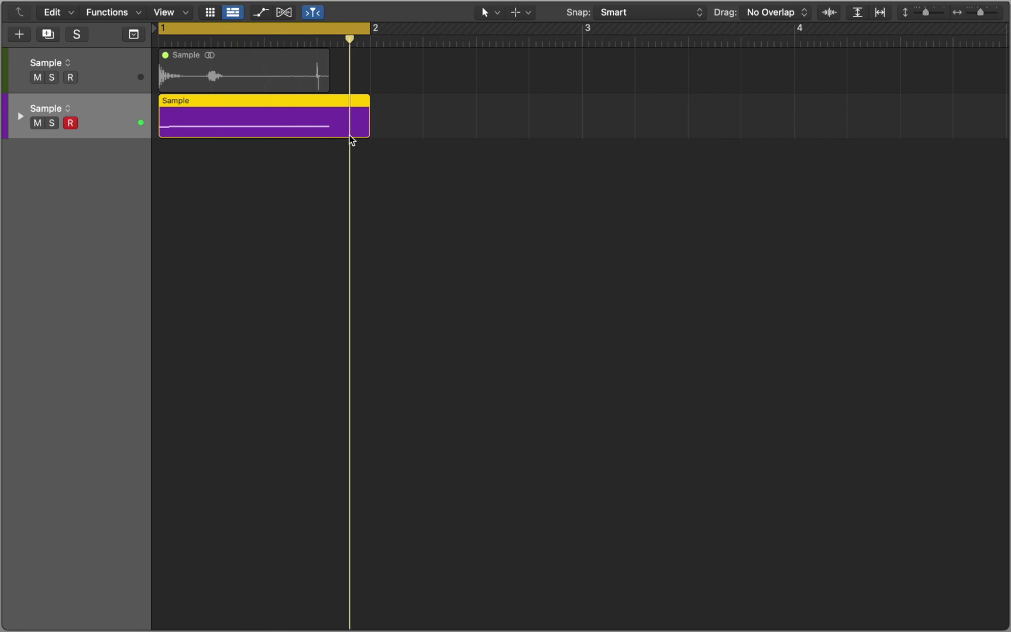
Delete the purple trigger region and open Drum Machine Designer from the Inspector
key(Delete)
key(i)
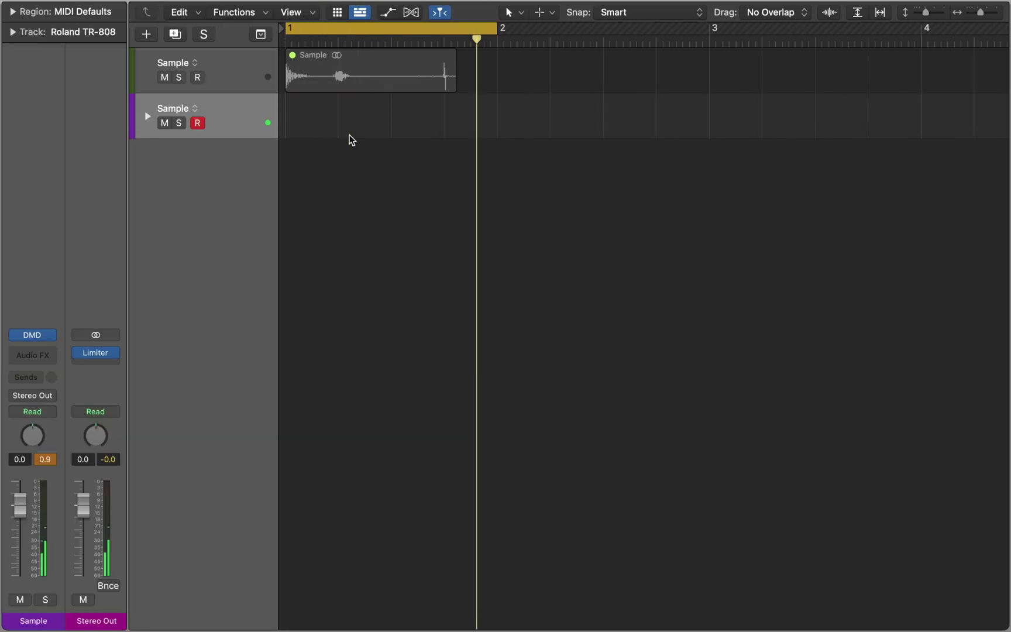
click(34, 336)
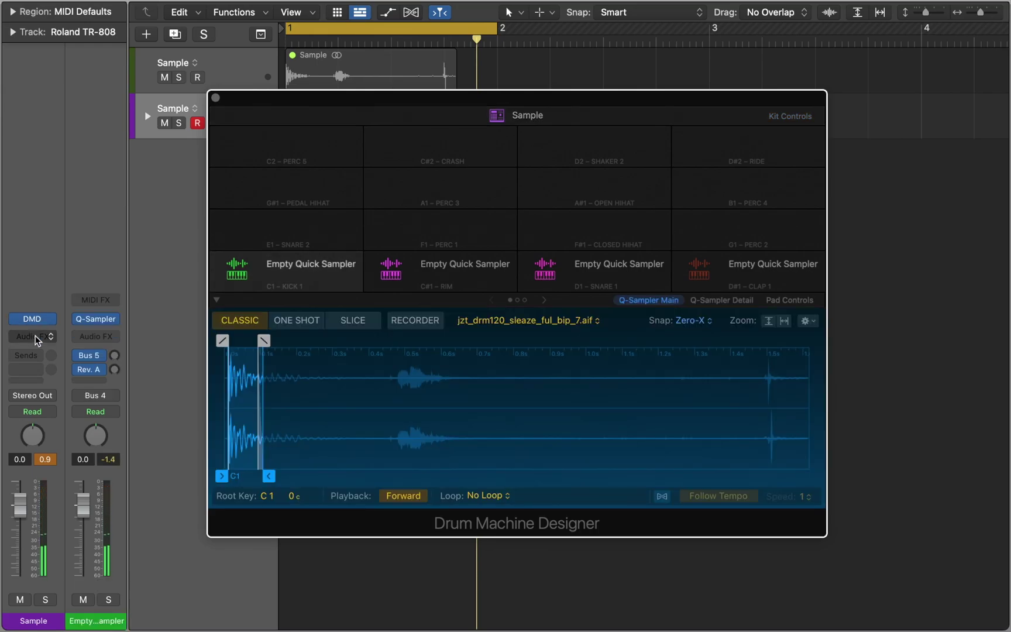
Extend the kick's sample end to about 0.386 s and rename the C1 pad BD
drag(269, 475, 392, 479)
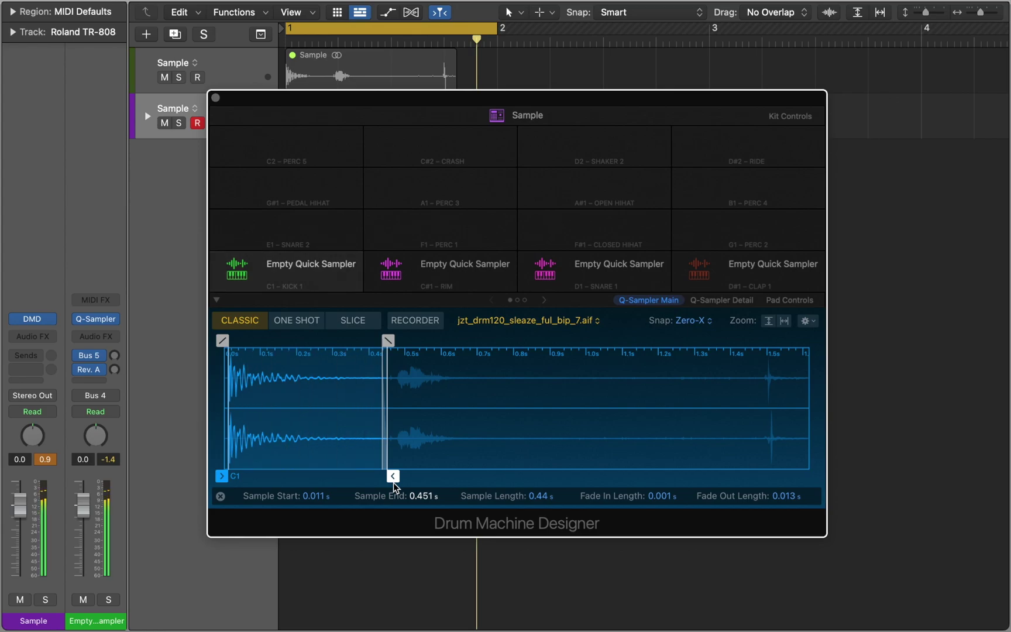
double_click(310, 264)
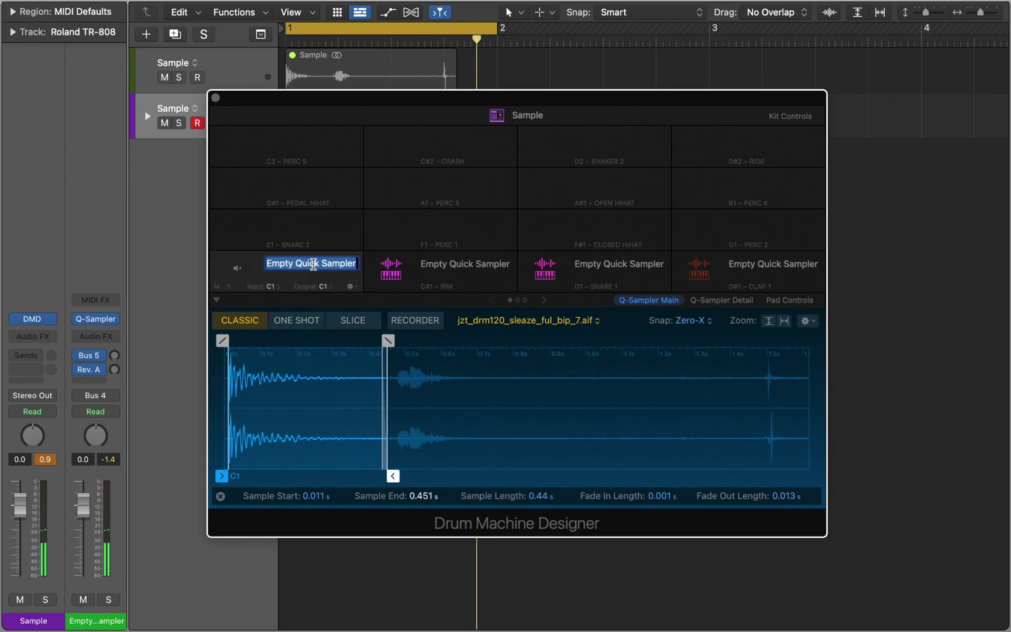
text(BD)
key(Return)
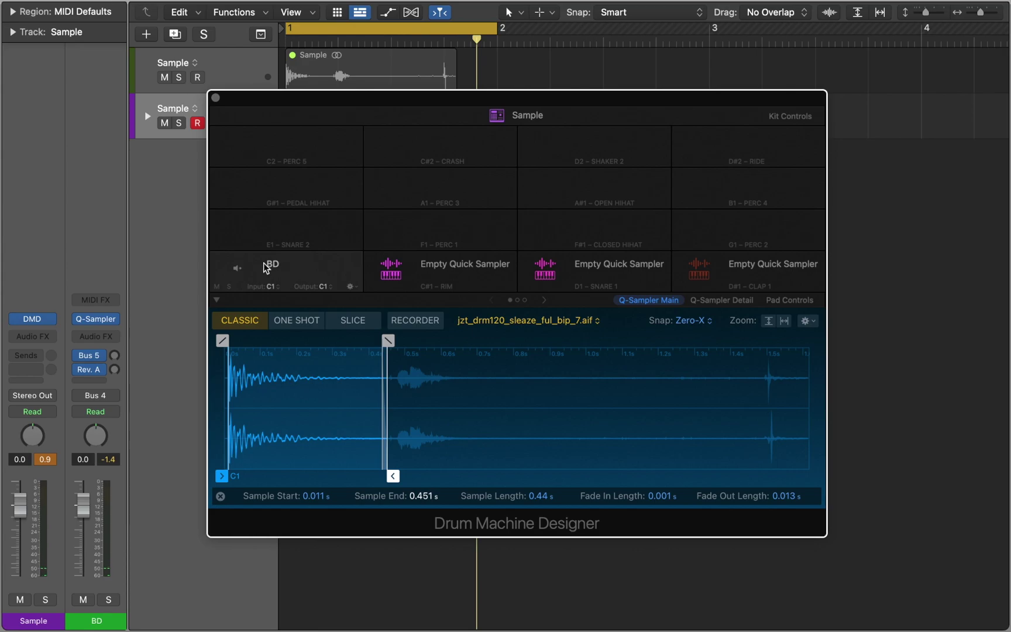
Give the BD pad a kick-drum icon from the Drums category
click(237, 269)
click(343, 105)
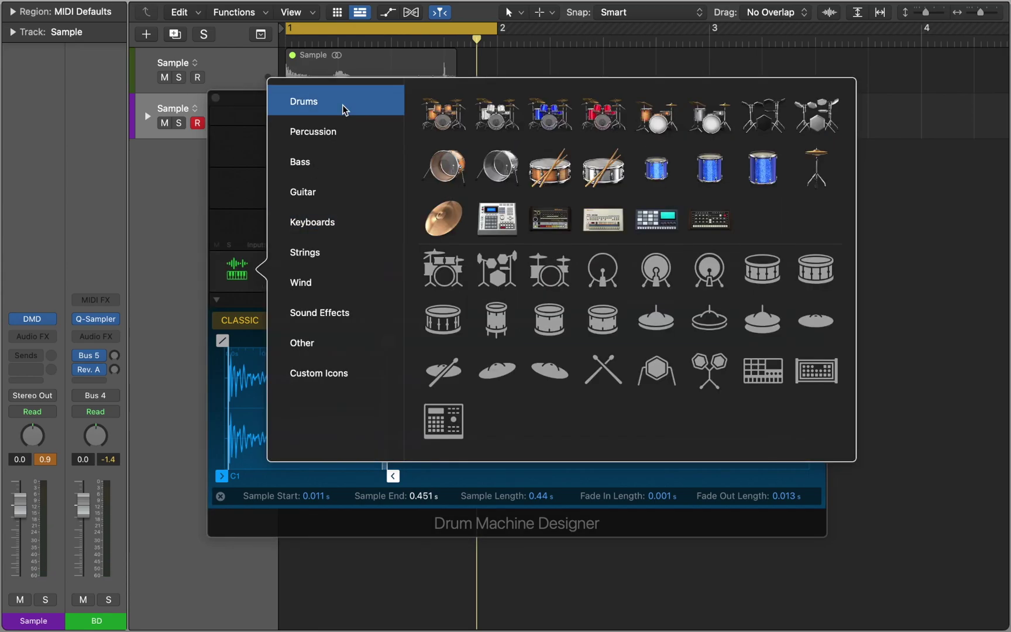
click(602, 271)
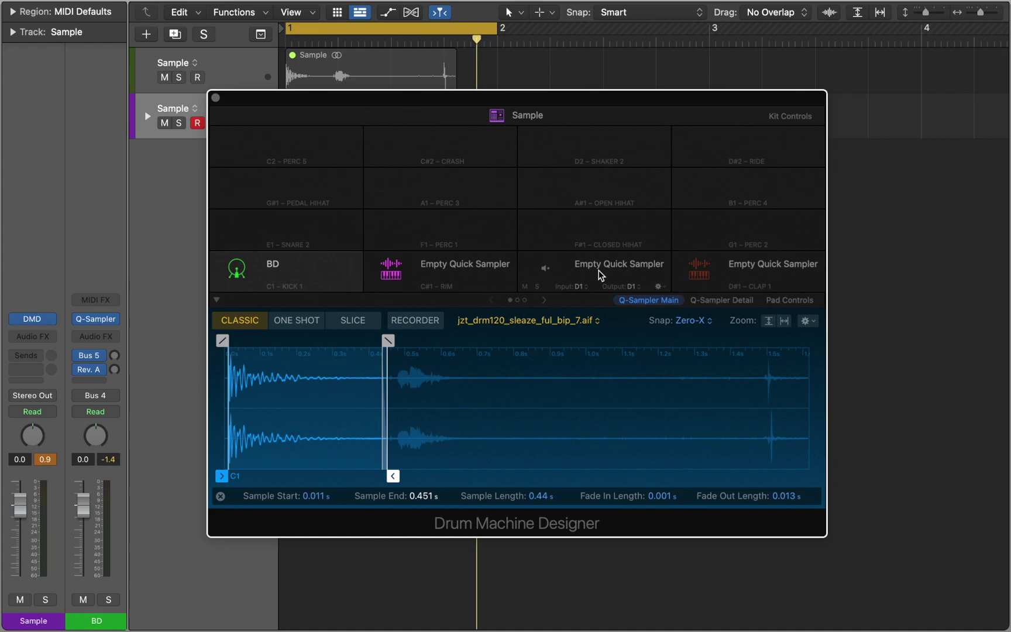
Clear the C#1 rim pad to a blank Inst 2, then audition the snare, clap and BD pads
key(w)
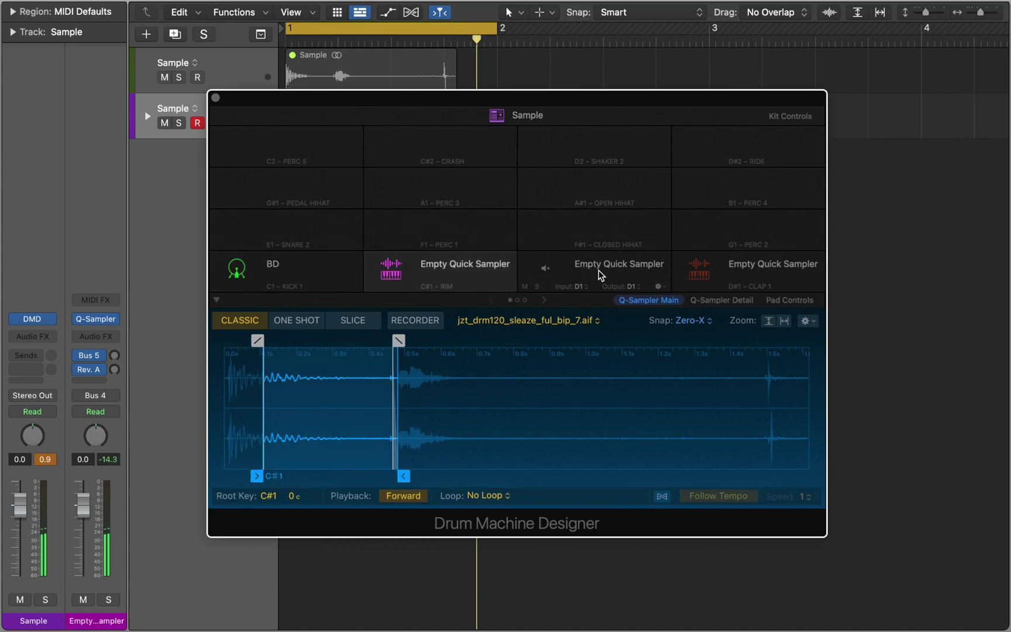
right_click(490, 270)
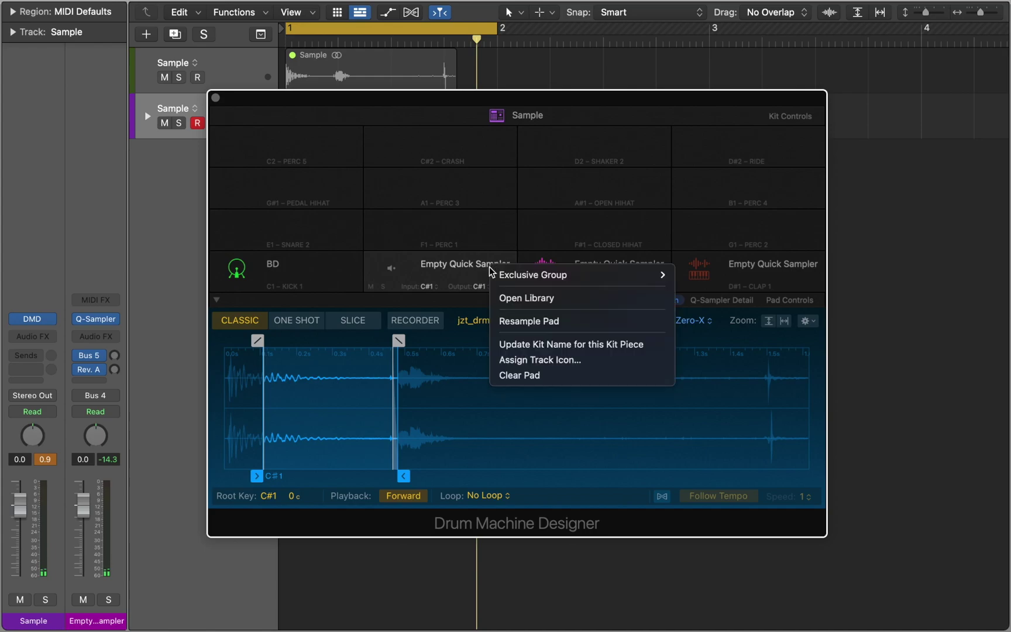
click(516, 375)
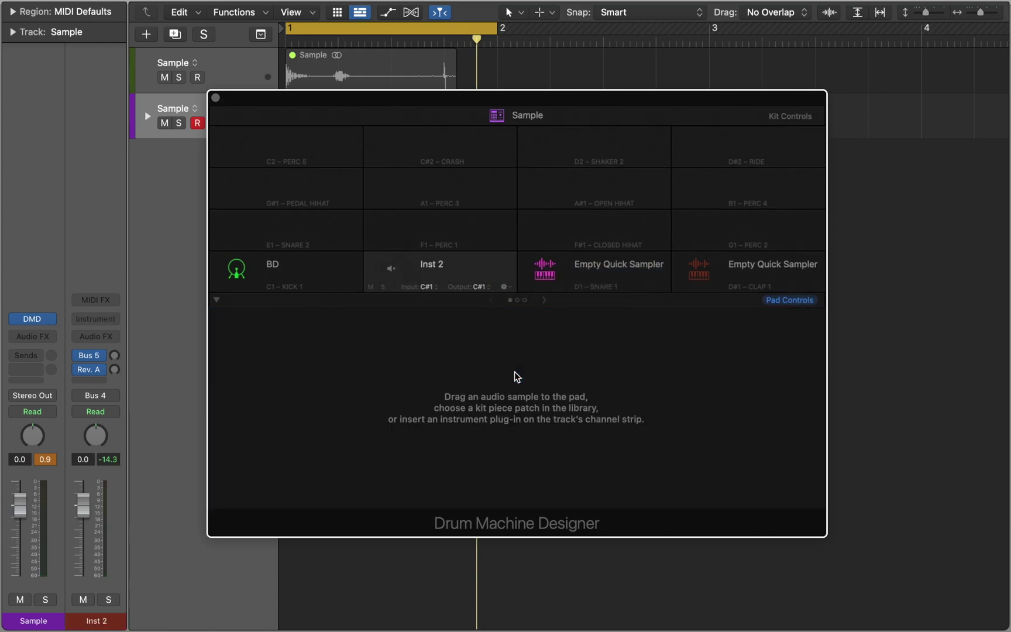
key(s)
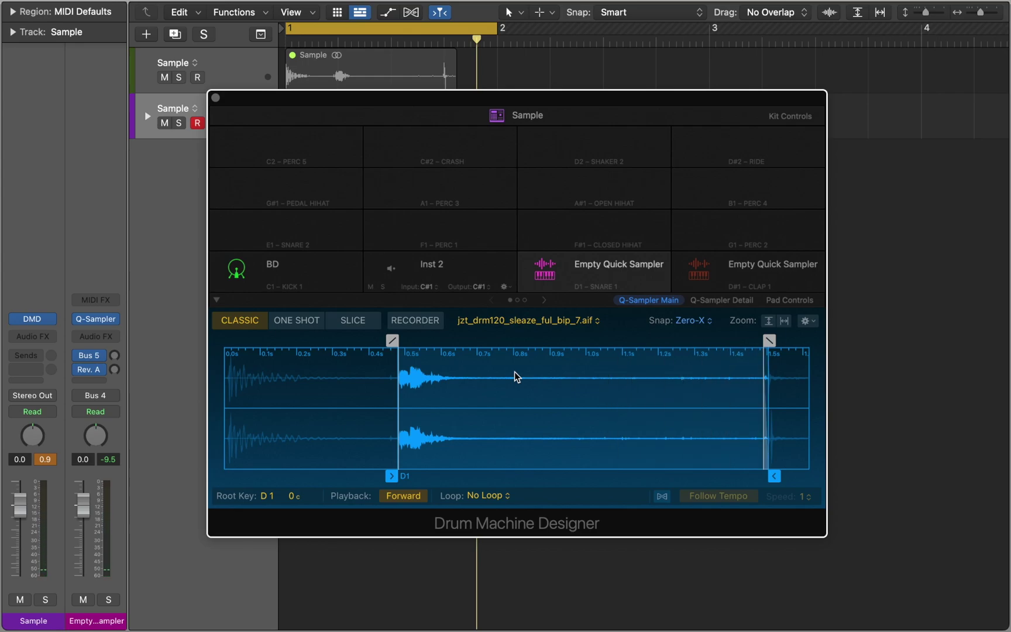
key(e)
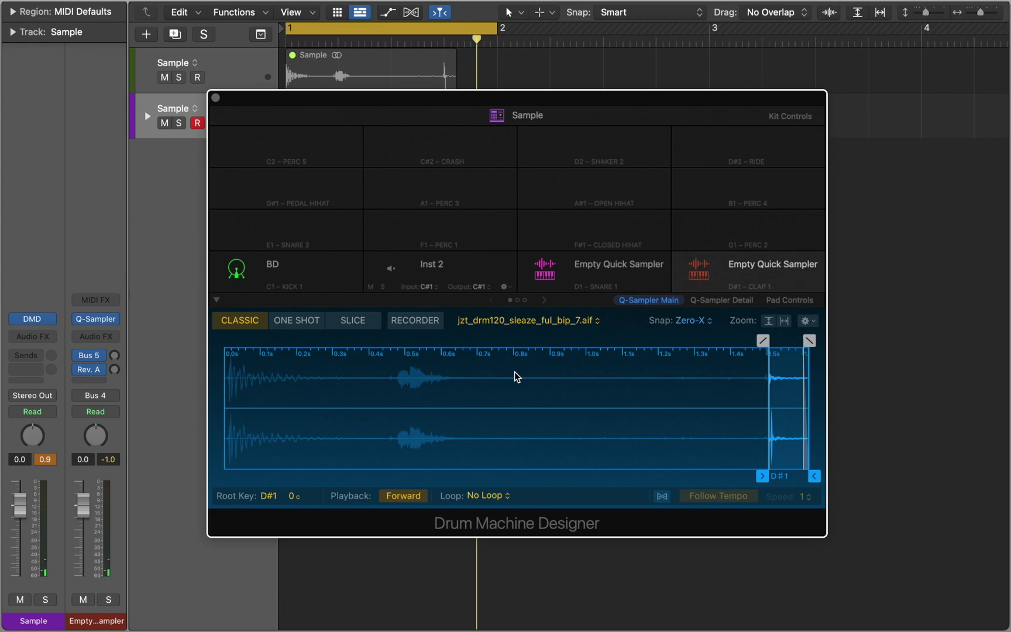
key(a)
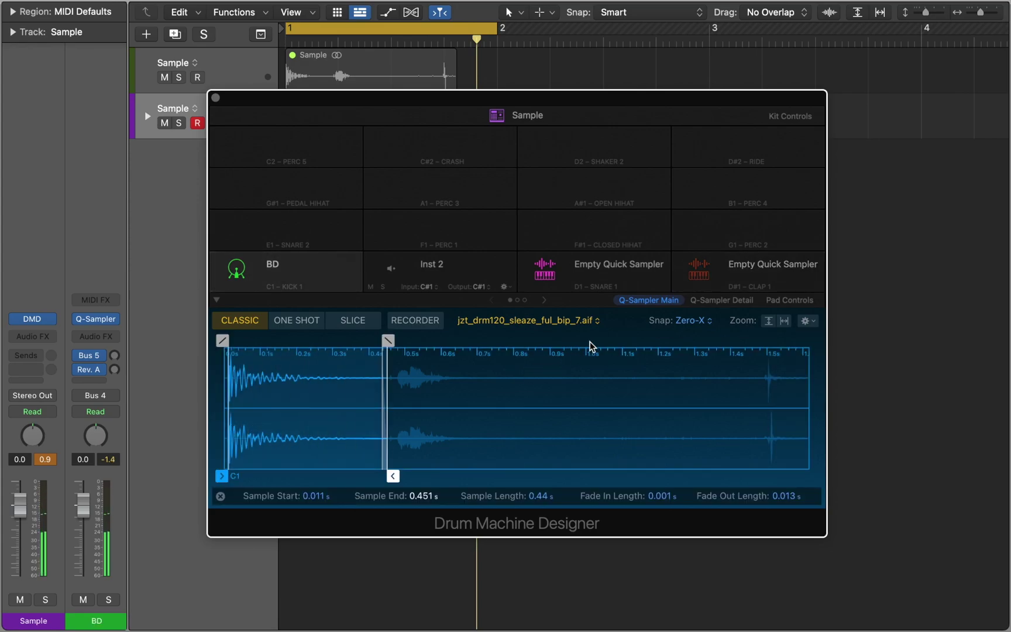
Lower the BD kick's Coarse pitch to -8 in Q-Sampler Detail, then select the Inst 2 pad
click(710, 301)
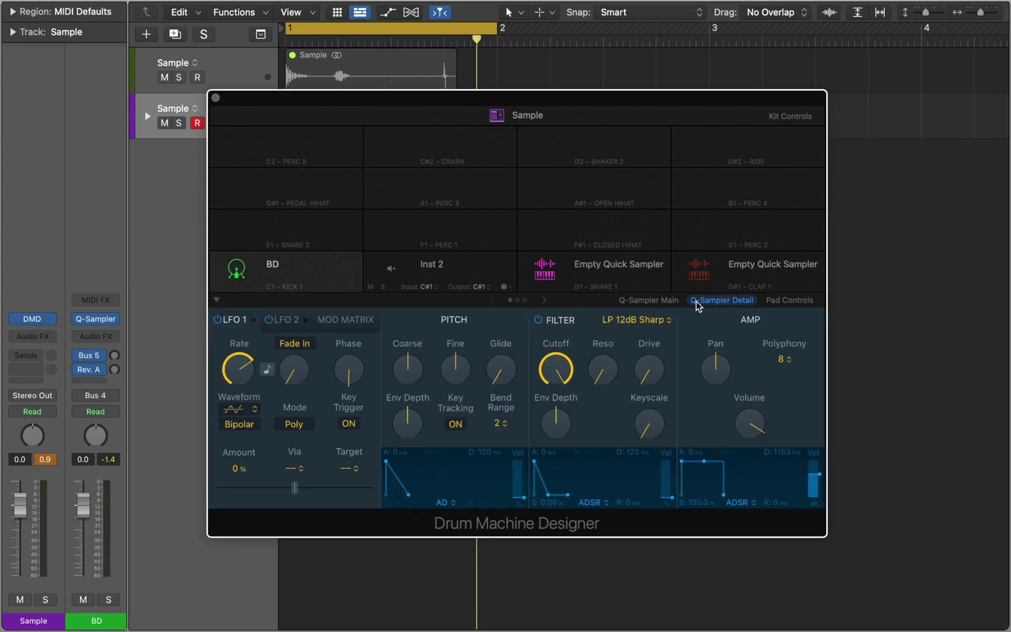
drag(408, 369, 404, 422)
click(486, 265)
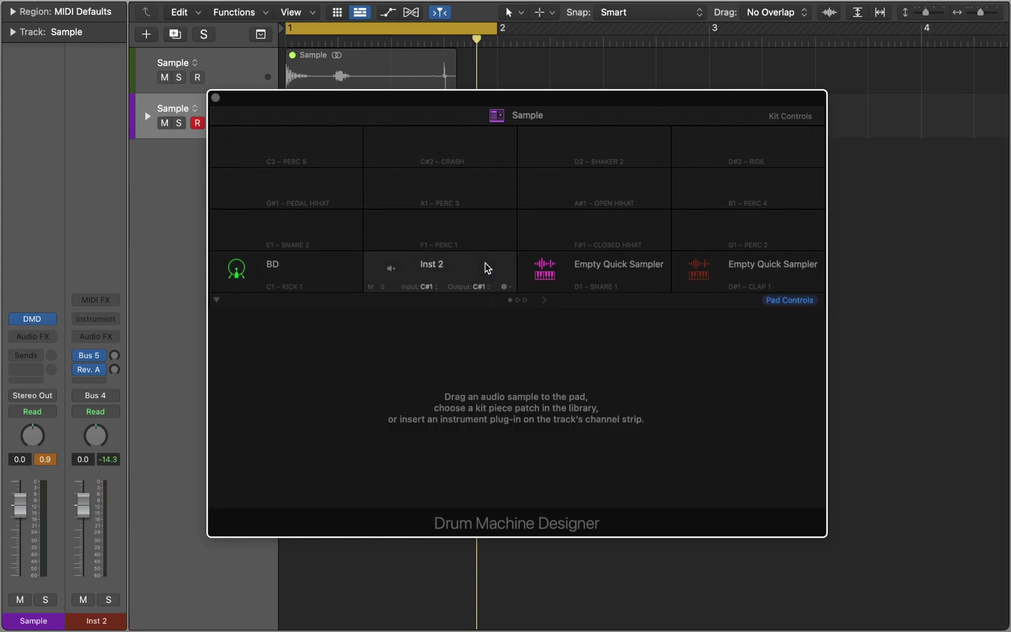
Load the Synthesizer > Percussion > Kalimba Morph patch onto the C#1 pad from the Library
key(y)
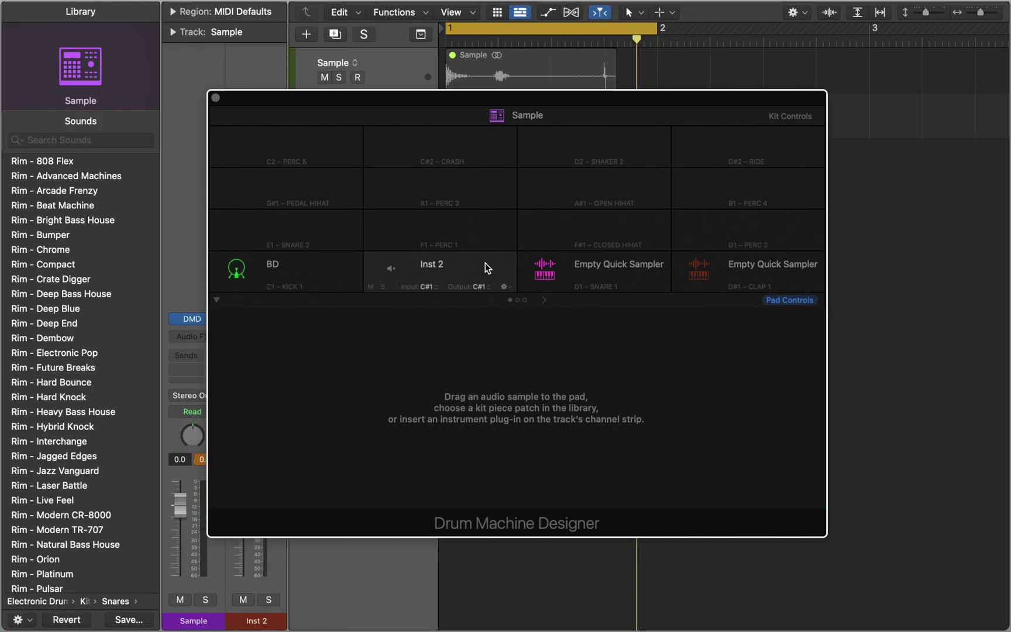
click(81, 281)
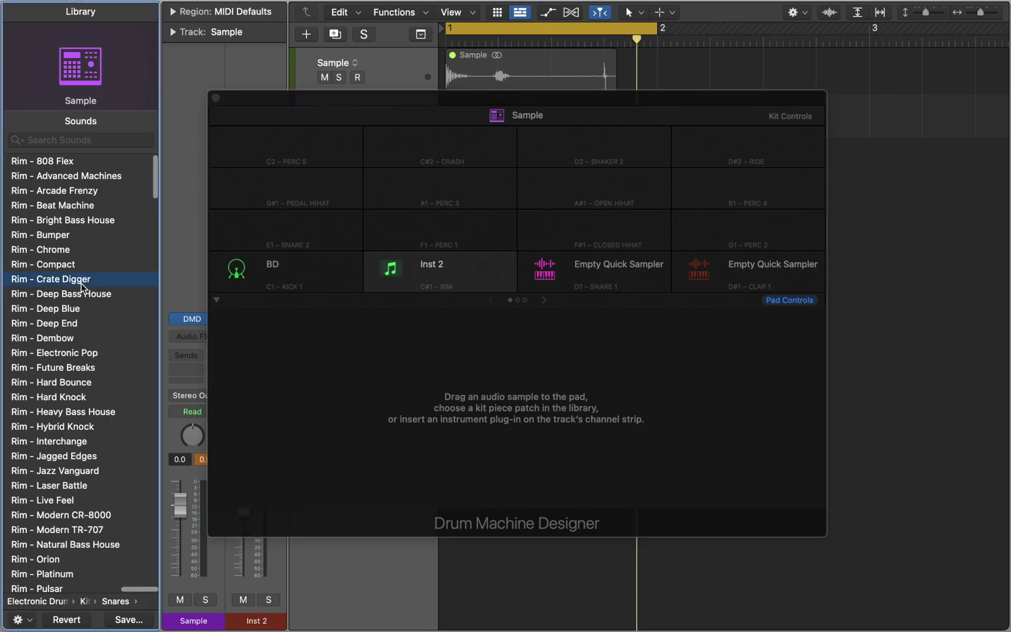
key(Left)
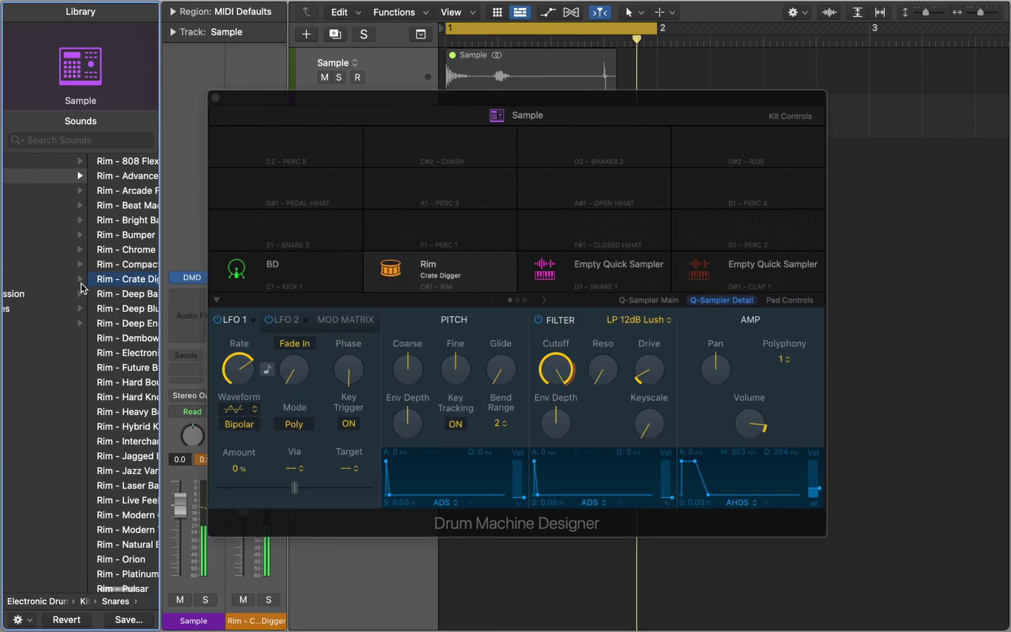
key(Left)
key(Left)
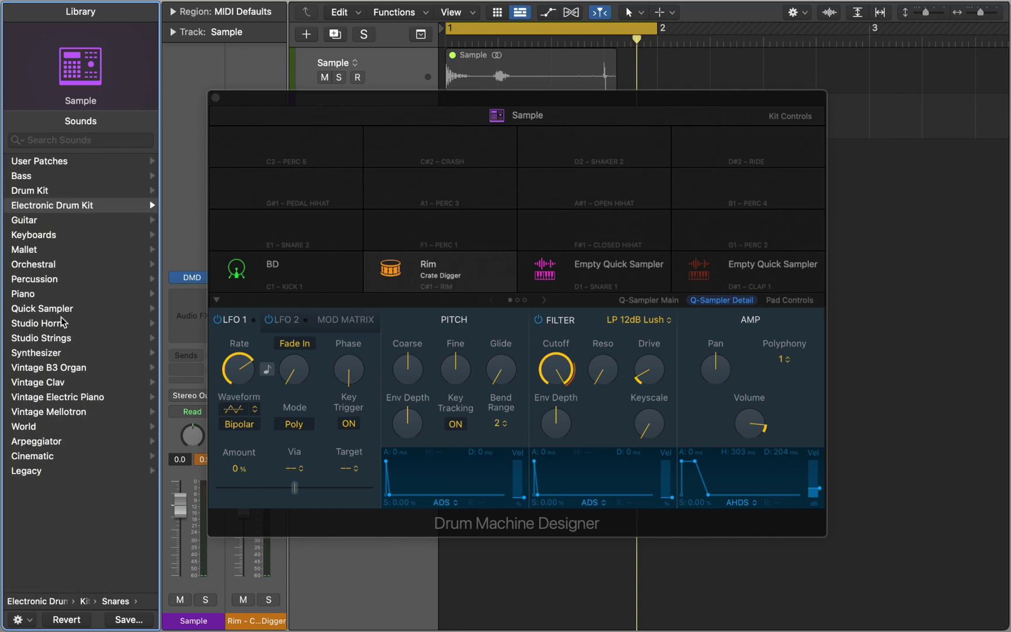
click(45, 353)
click(50, 293)
click(39, 323)
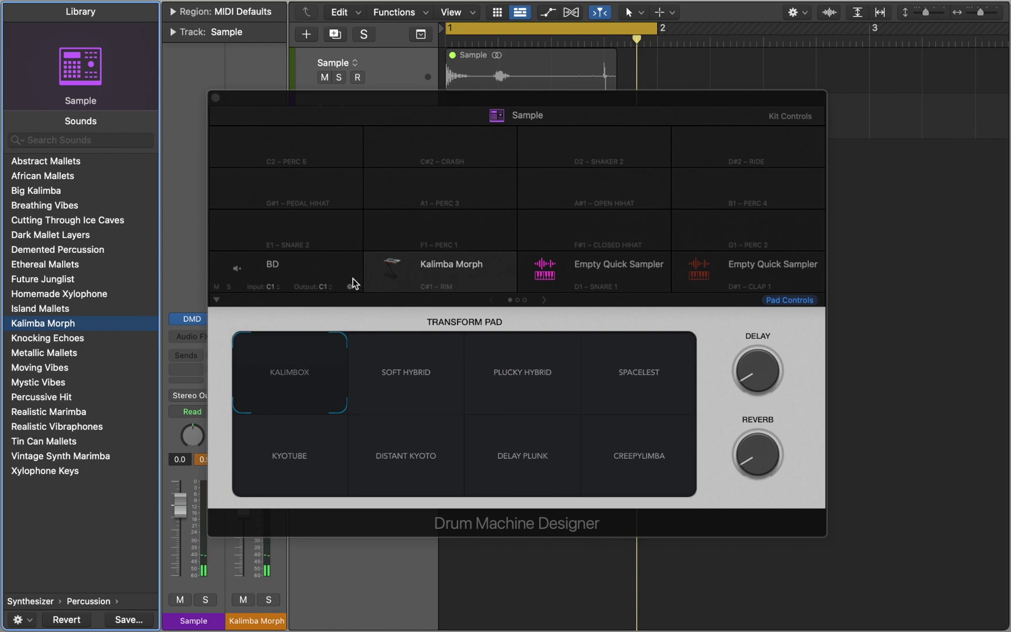
Check the C#1 input note menu, try the Plucky Hybrid snapshot, then morph back to Kalimbox
click(479, 290)
click(480, 290)
mouse_move(481, 291)
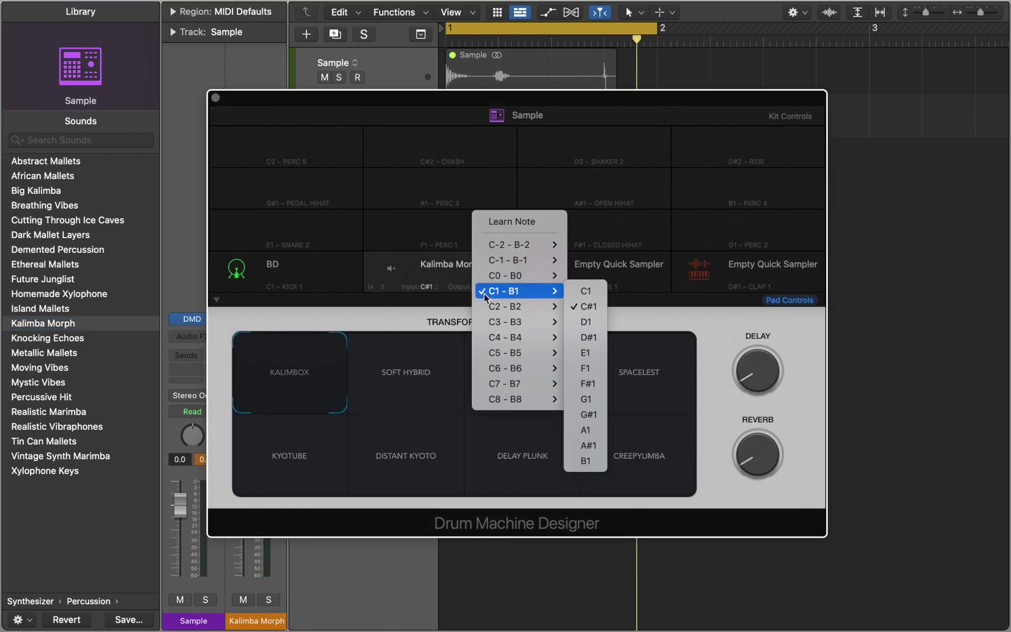
click(574, 306)
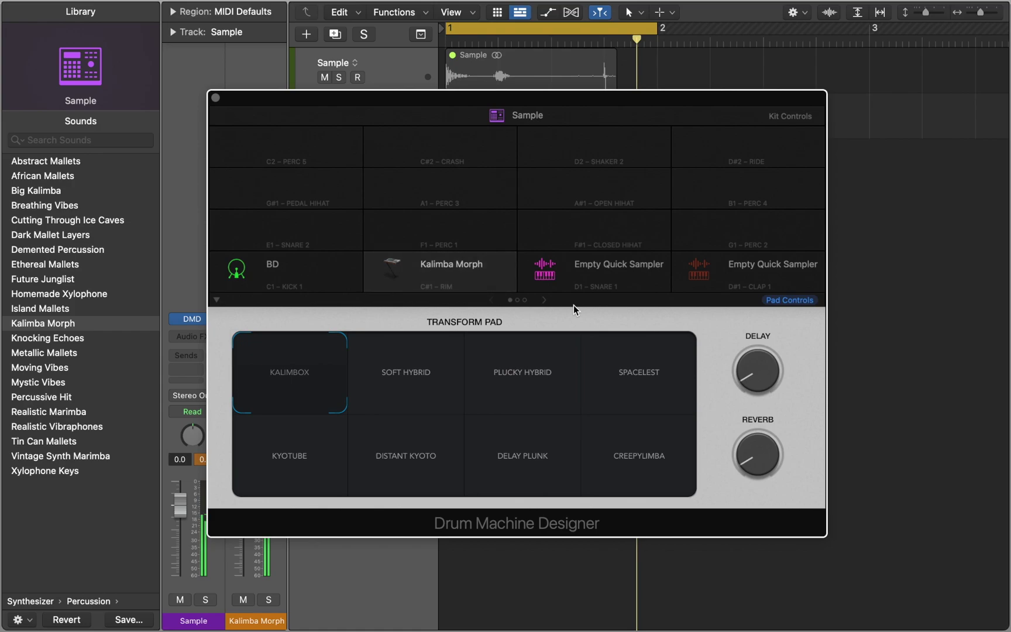
click(475, 357)
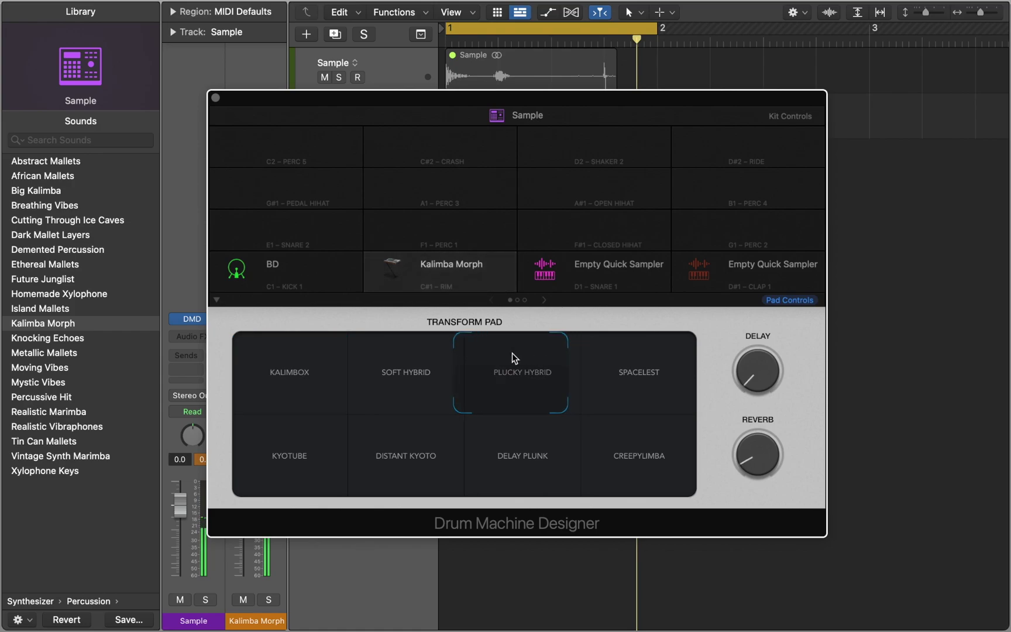
drag(510, 353, 274, 342)
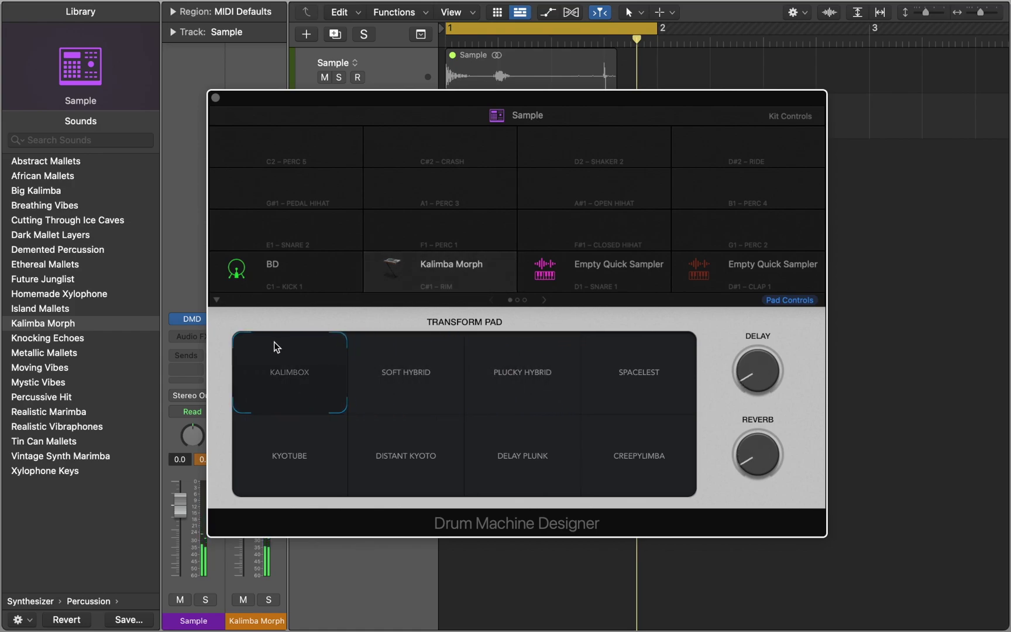
Replace the C#1 pad's Kalimba Morph instrument with Drum Synth via the expanded track stack
key(super+w)
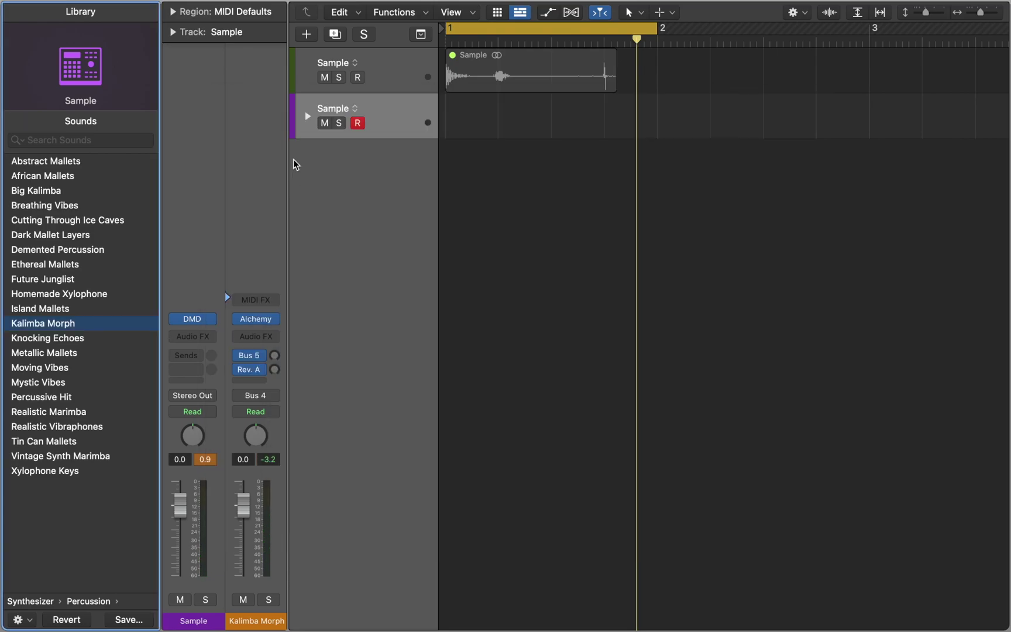
click(306, 117)
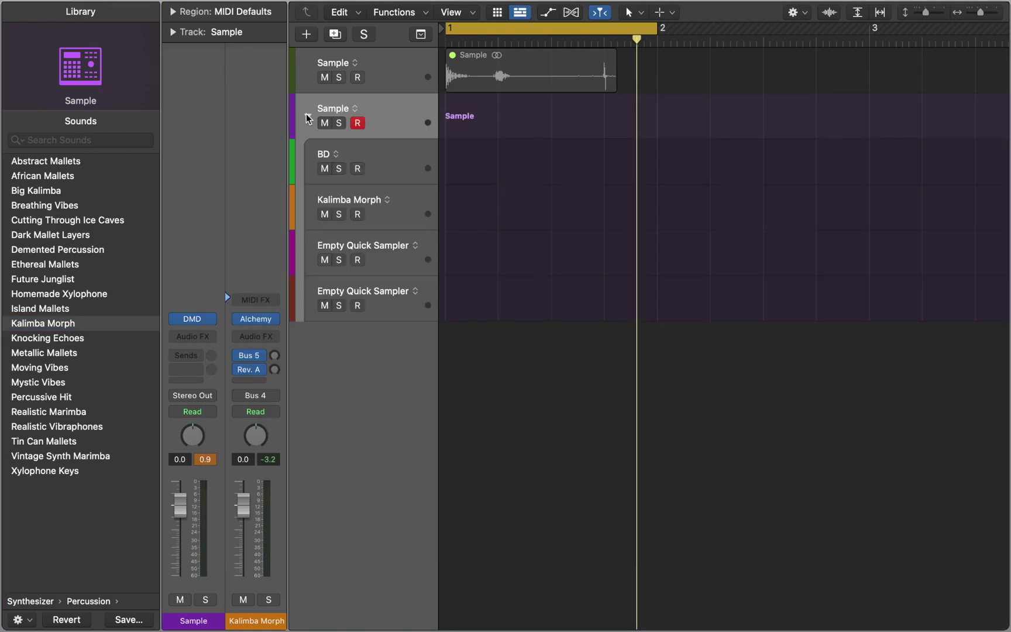
click(320, 195)
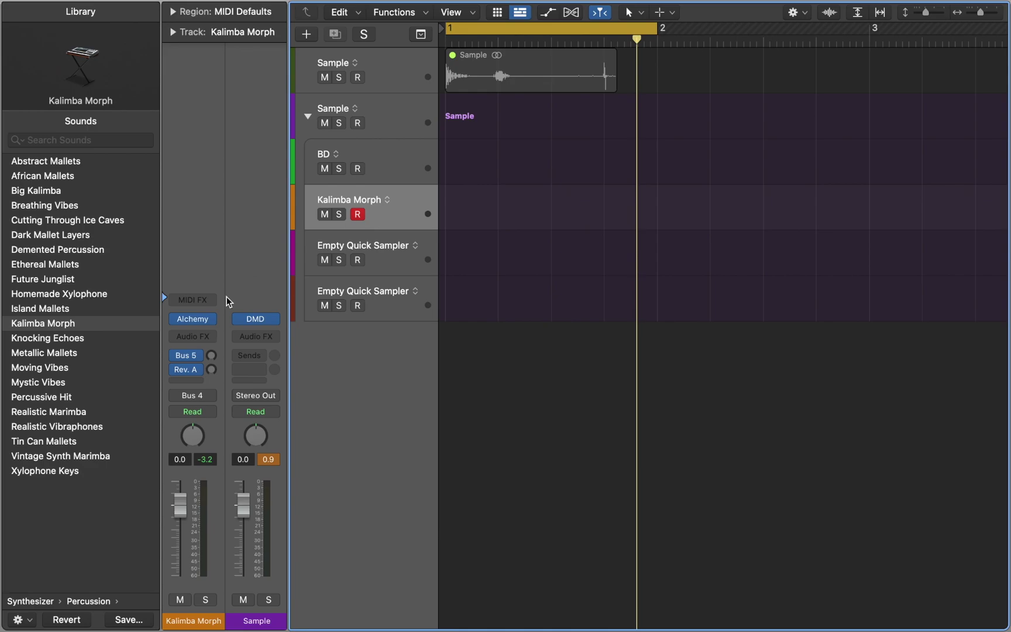
click(217, 321)
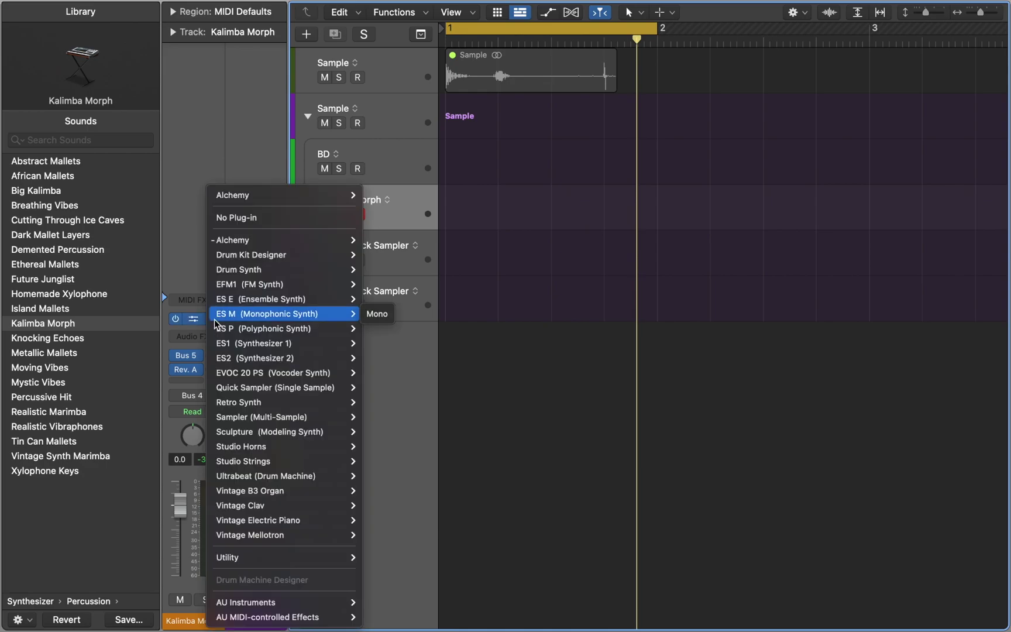
mouse_move(264, 275)
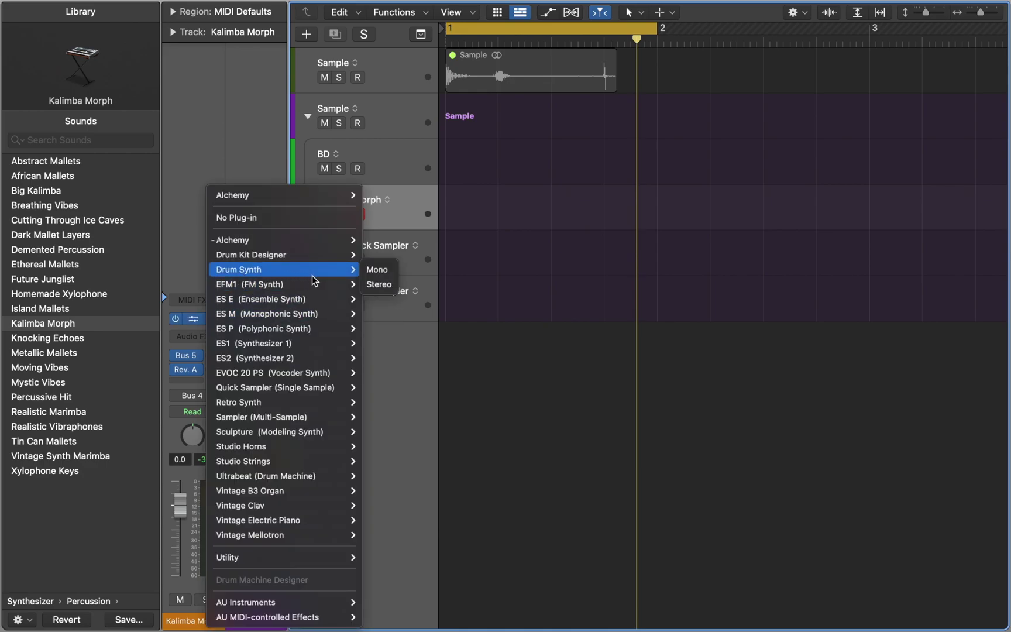
click(377, 284)
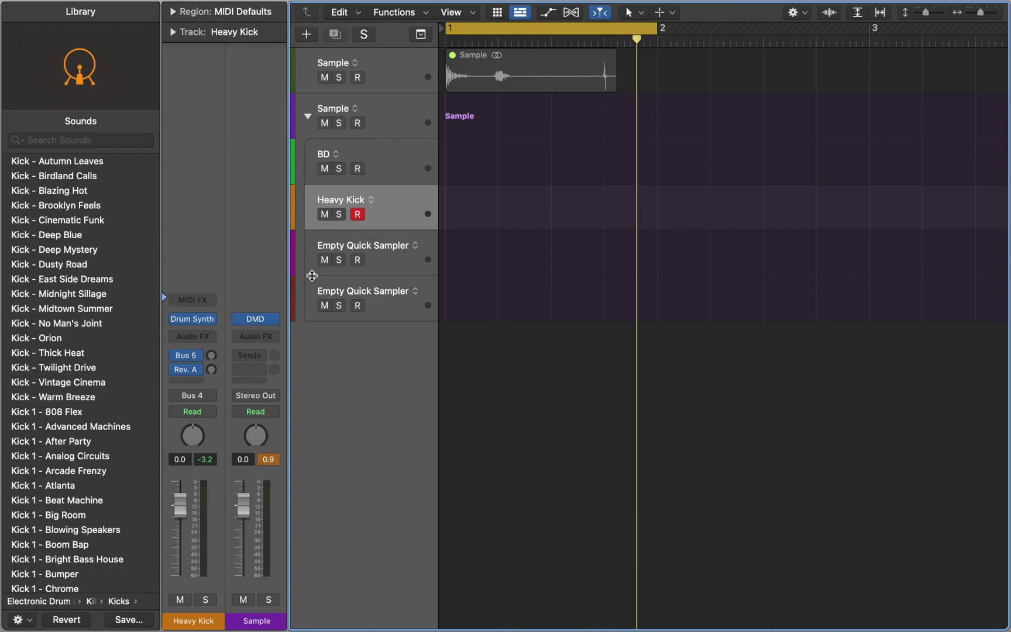
click(306, 117)
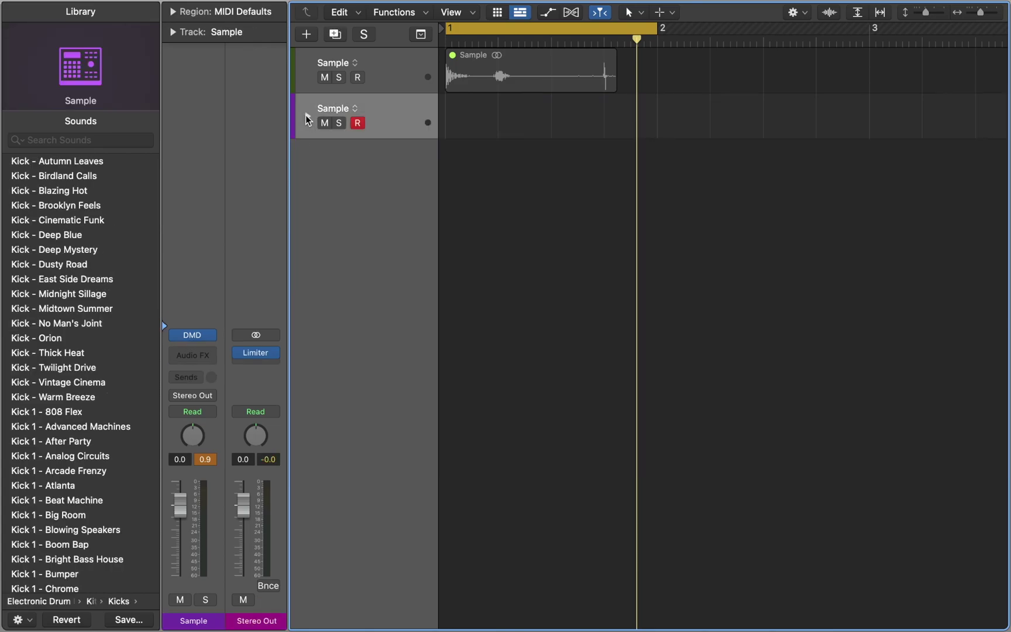
Switch the C#1 pad's drum synth from Kicks to the Percussion Deep Tom sound
double_click(307, 119)
key(y)
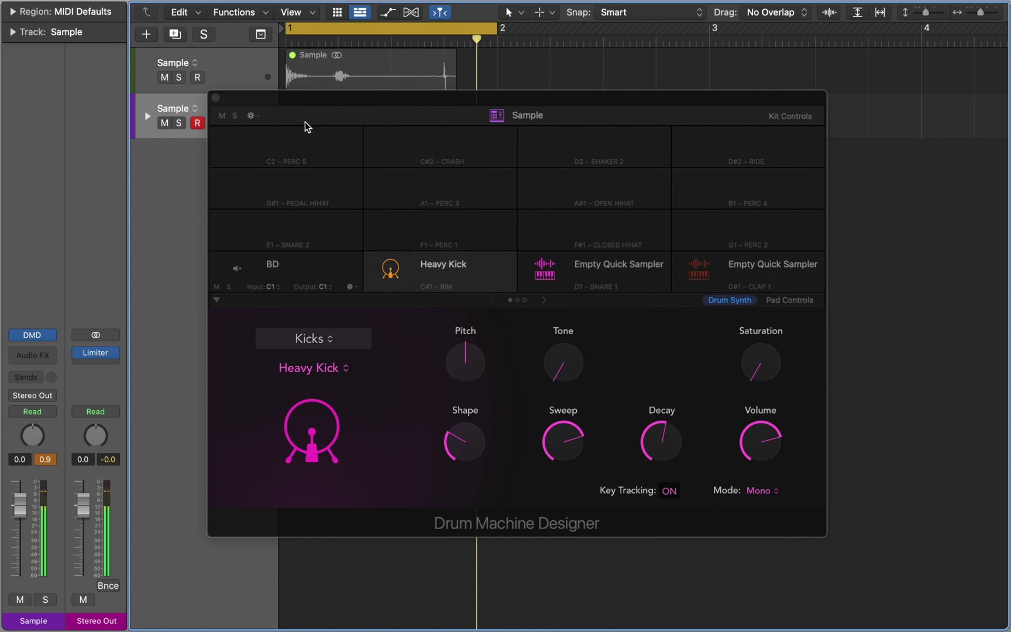
click(312, 340)
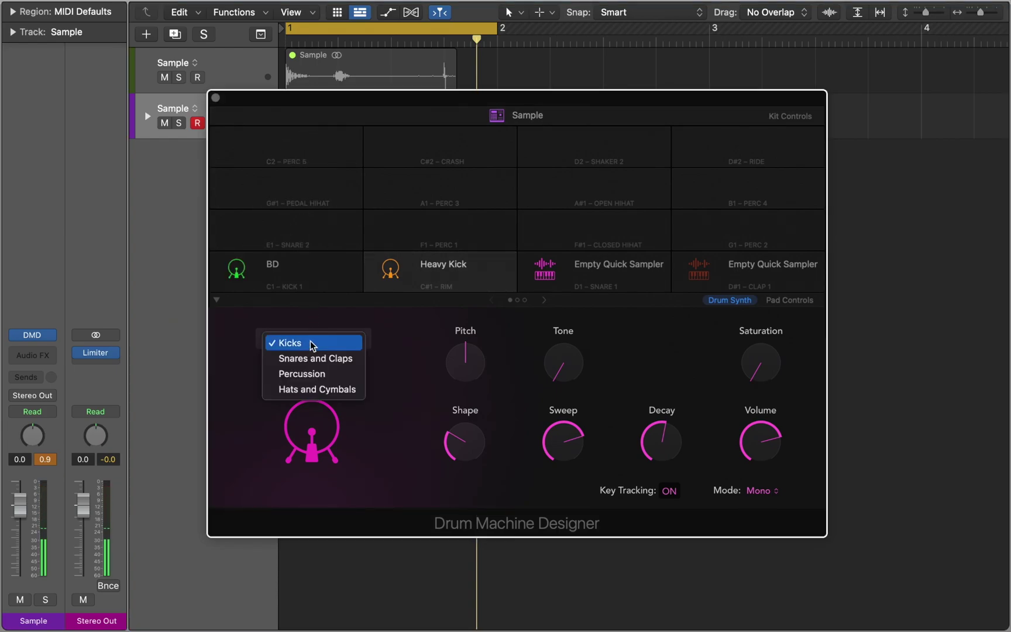
click(309, 374)
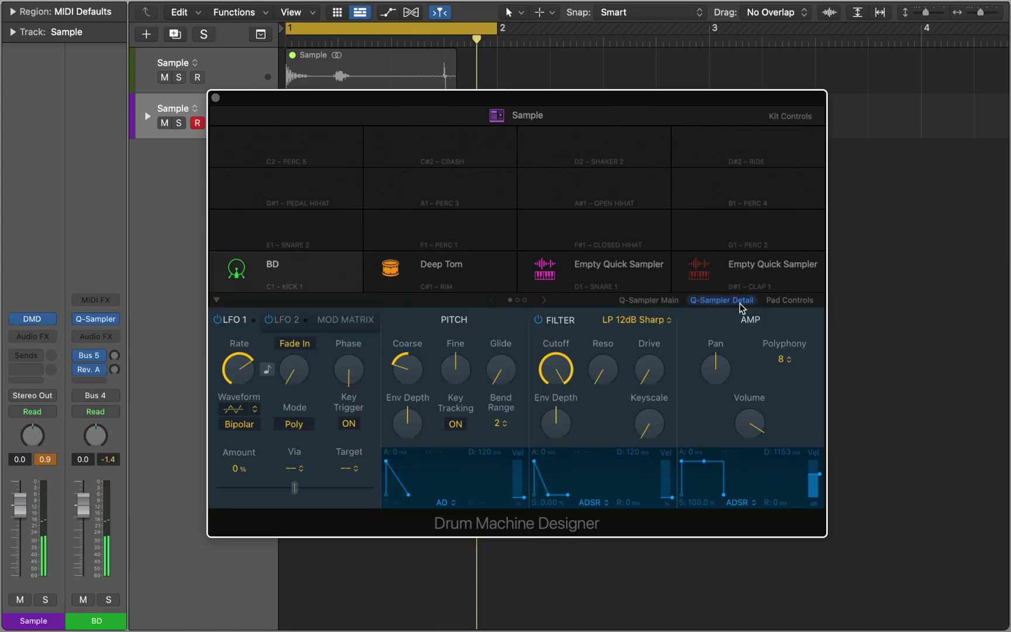
Raise the pad's reverb send to about -6.5 dB in Pad Controls and close Drum Machine Designer
click(783, 301)
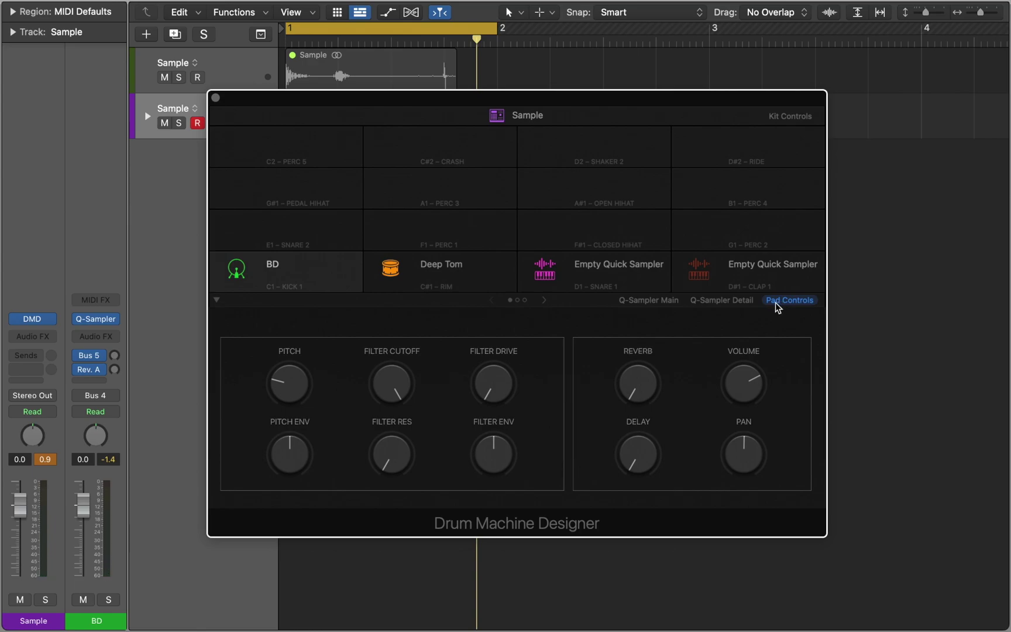
drag(647, 384, 668, 303)
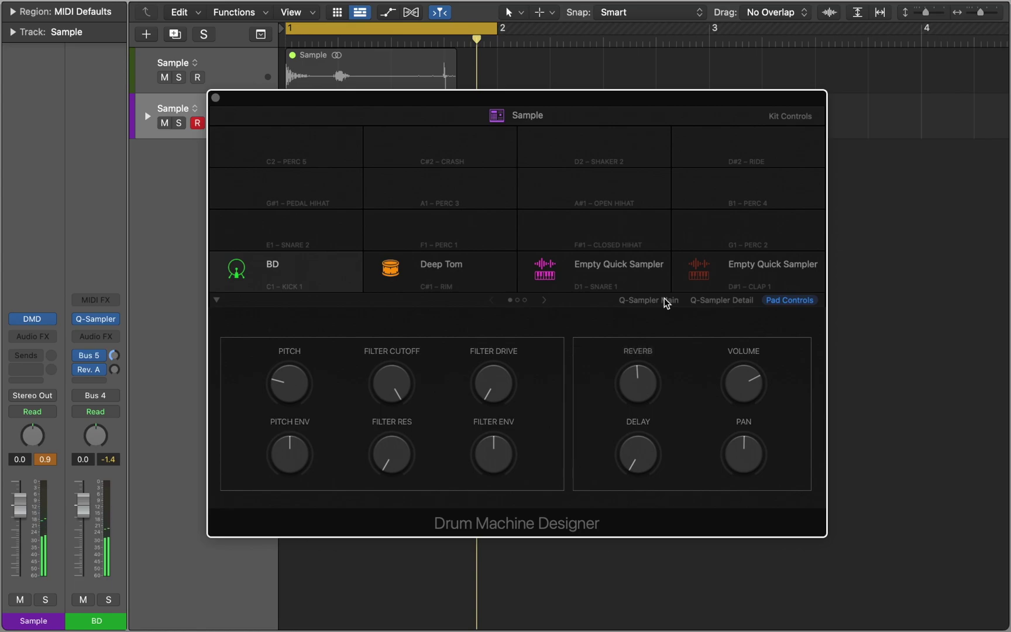
key(super+w)
In the Mixer, replace the kit's Space Designer reverb with ChromaVerb, then hide the Mixer
key(x)
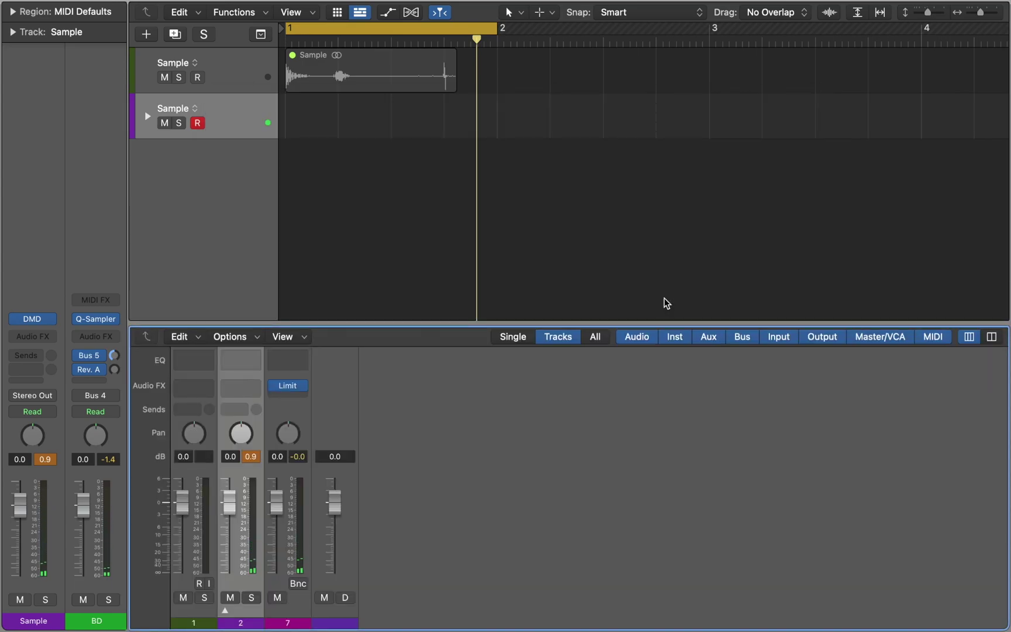
click(226, 610)
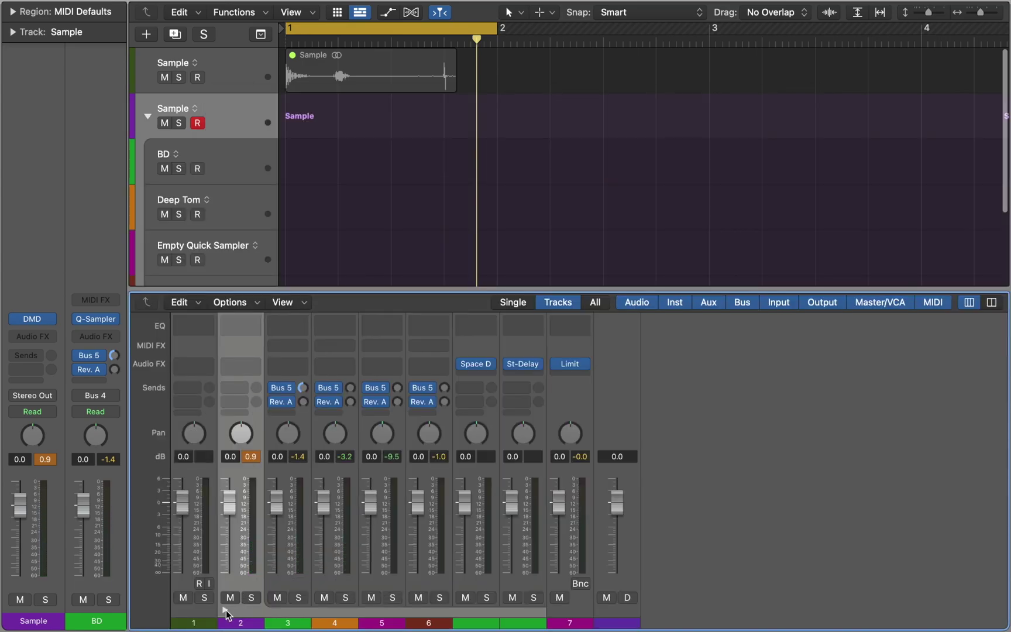
click(480, 590)
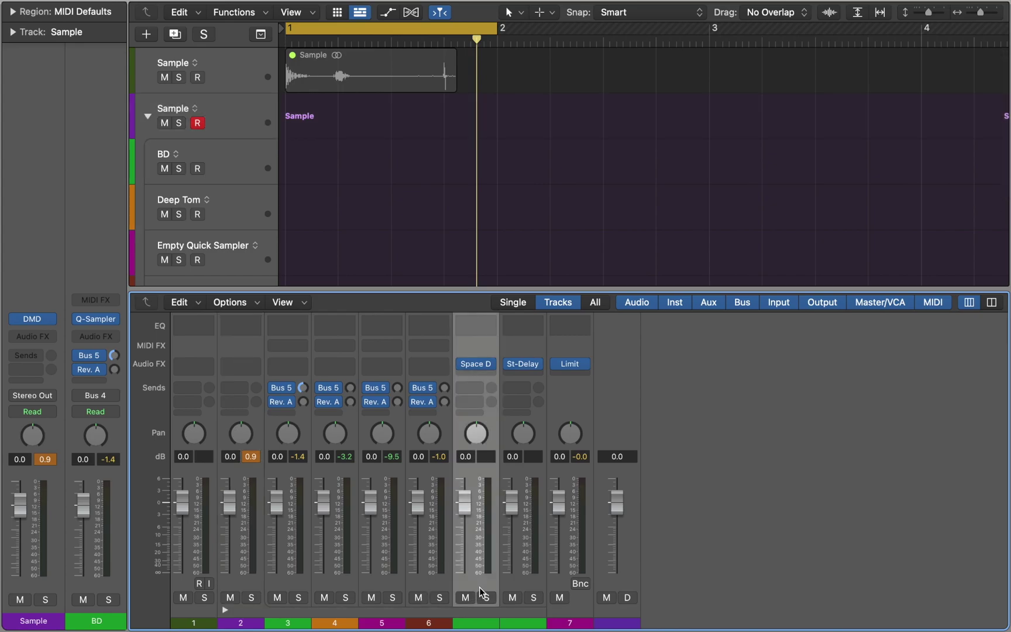
click(493, 366)
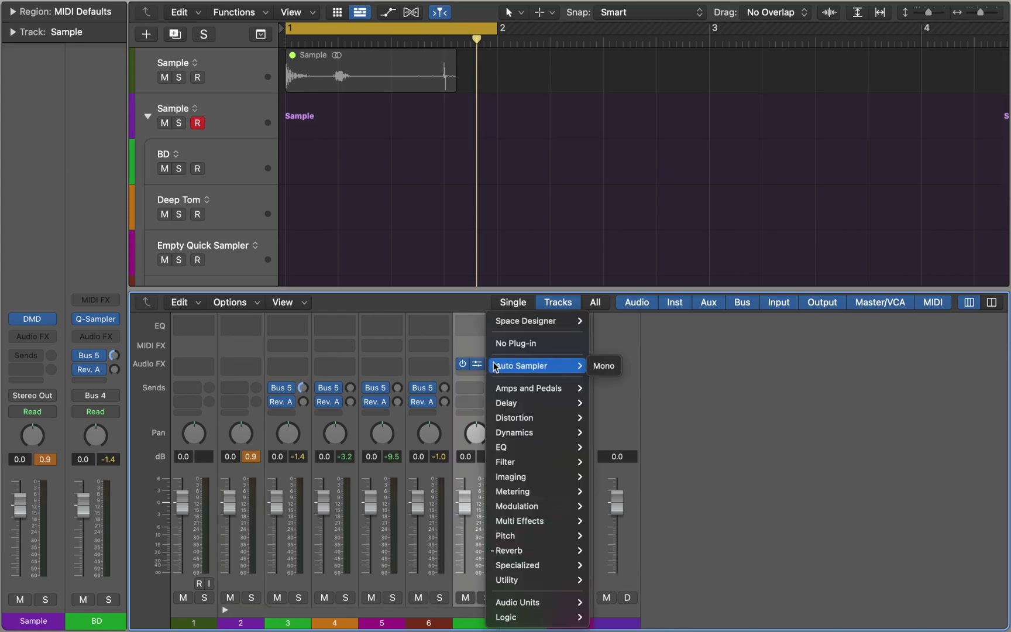
mouse_move(530, 551)
click(629, 551)
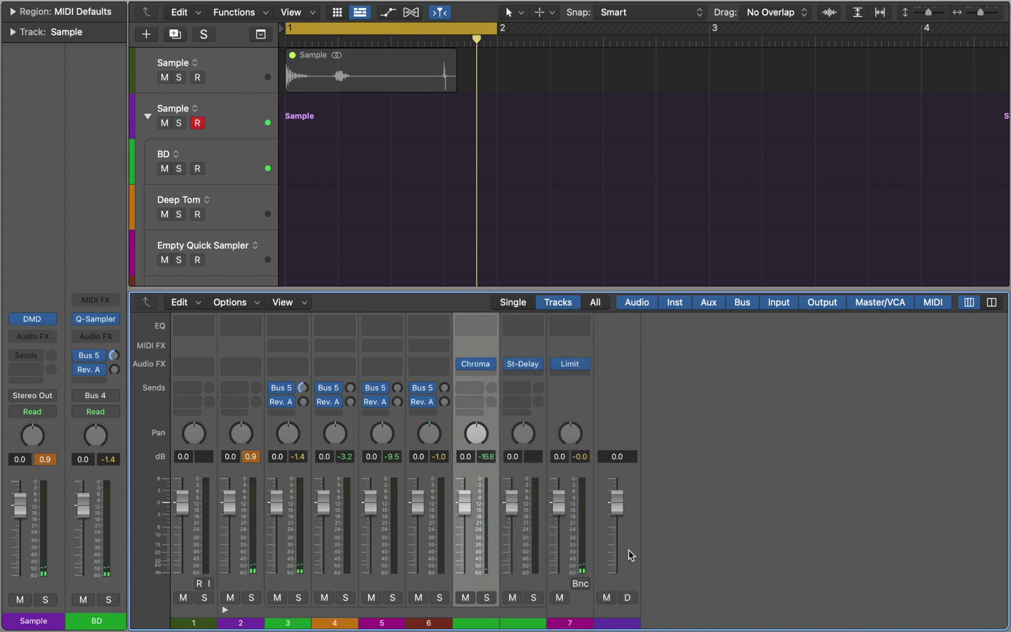
key(x)
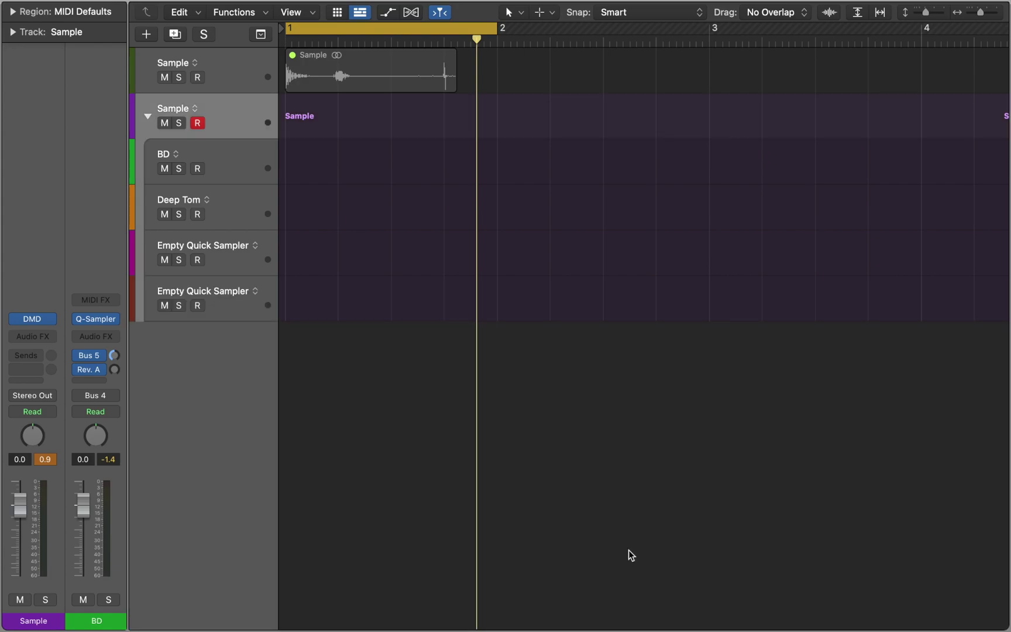
Preview the Solaris Apple Loop and drop it onto the kit as a new E1 pad
key(o)
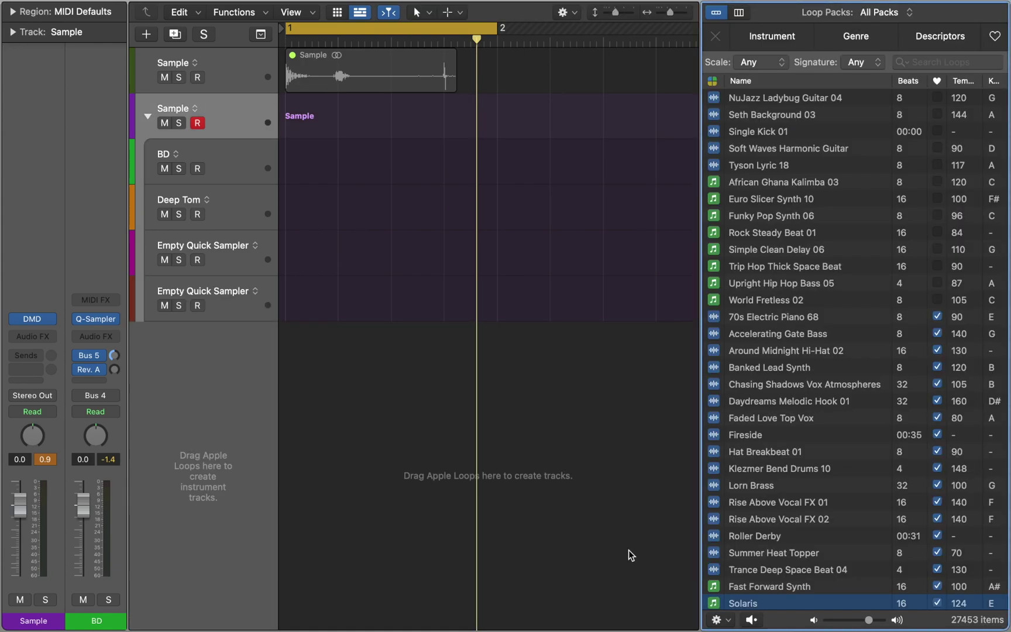
click(731, 603)
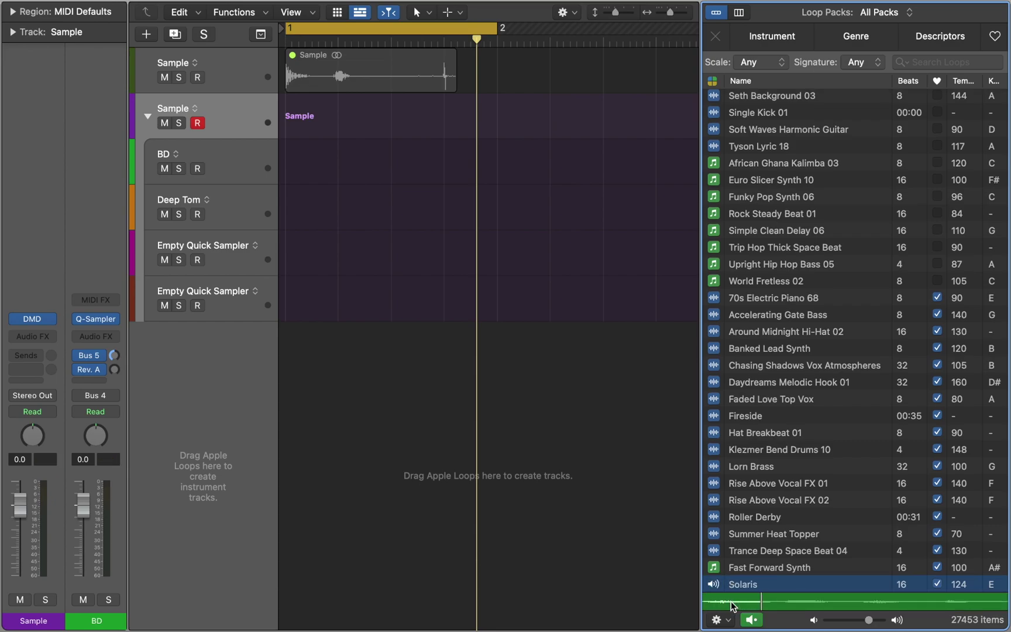
drag(736, 589, 178, 129)
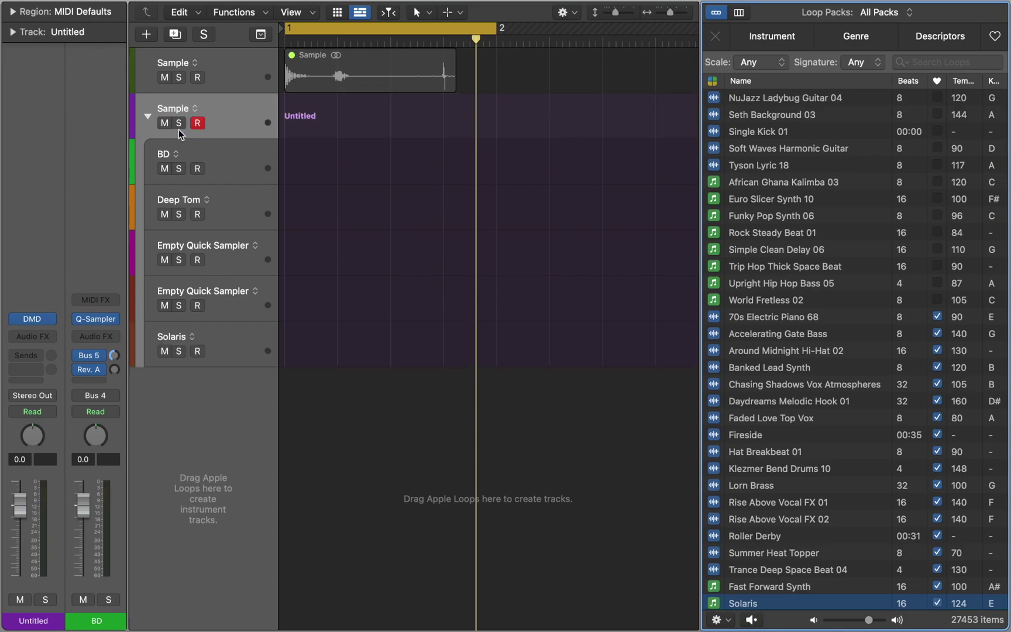
Reopen Drum Machine Designer and set the Solaris pad to One Shot playback
key(o)
key(v)
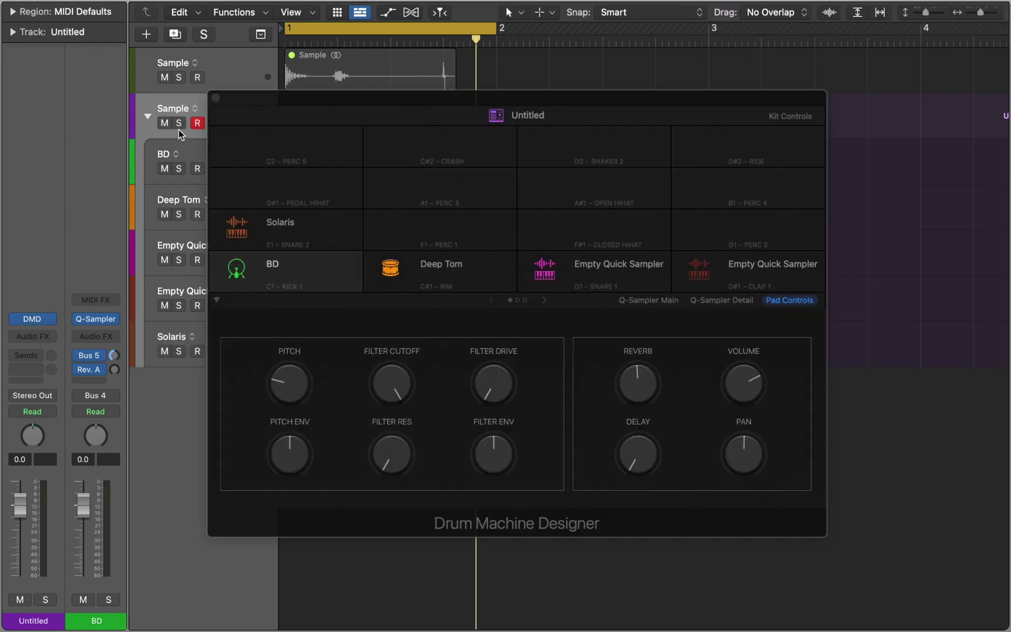
key(d)
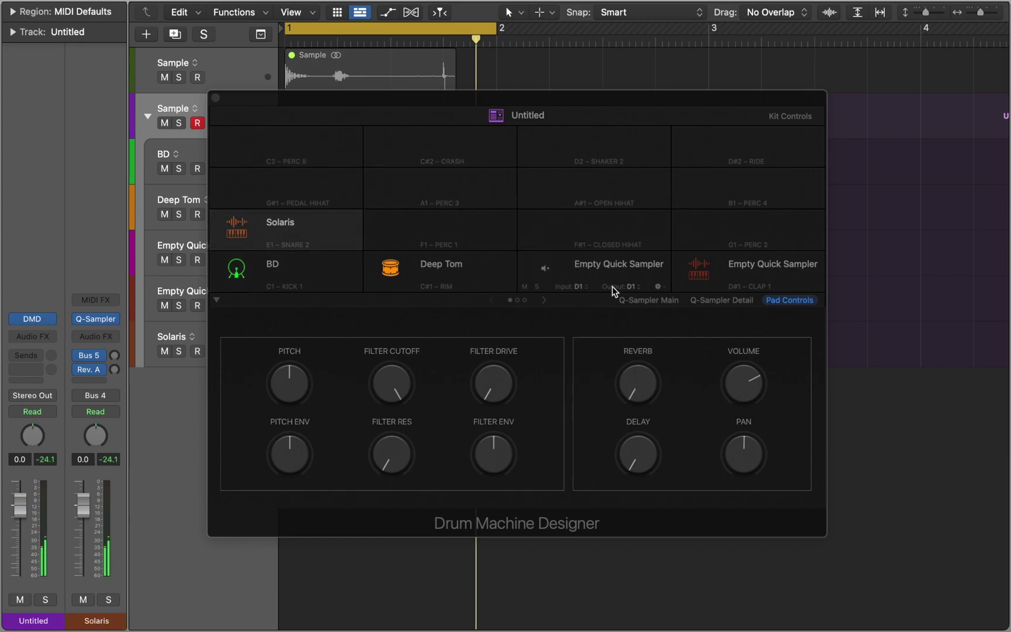
click(633, 298)
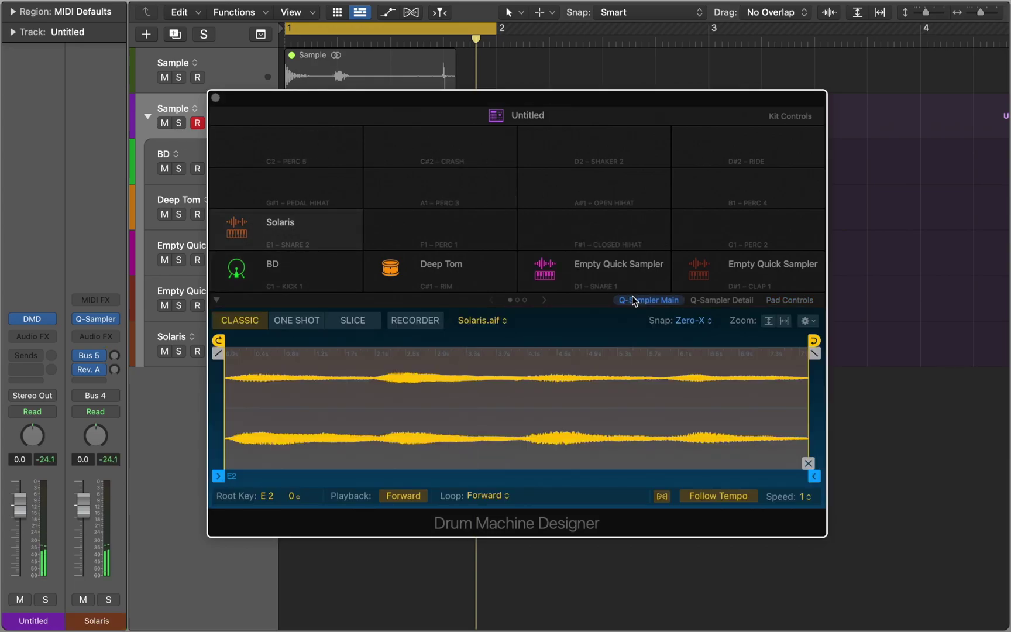
click(310, 321)
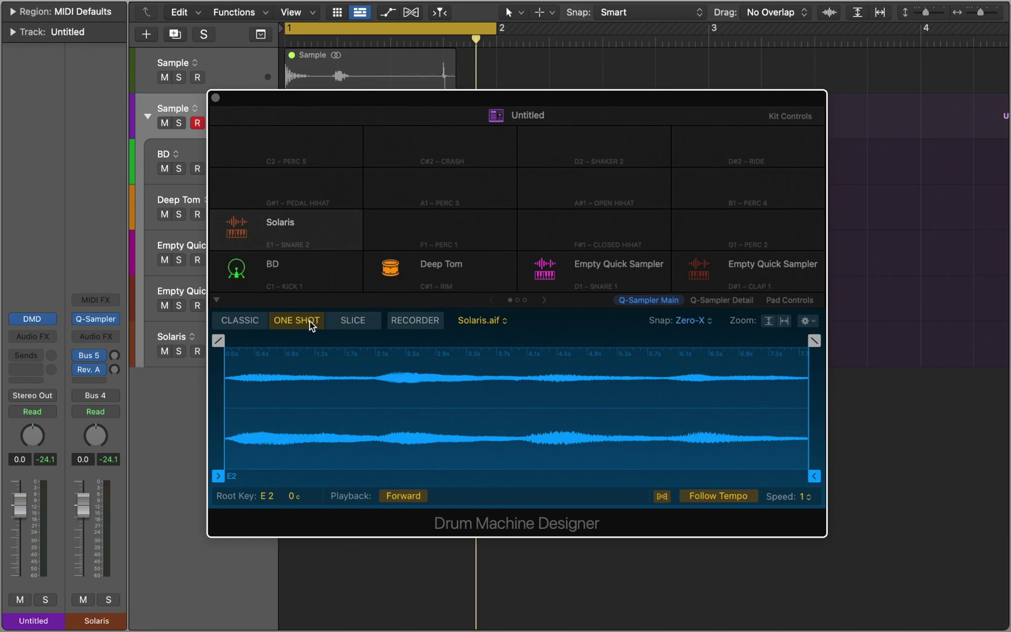
Put the Solaris pad and the D1 sampler pad in exclusive group 1
click(351, 245)
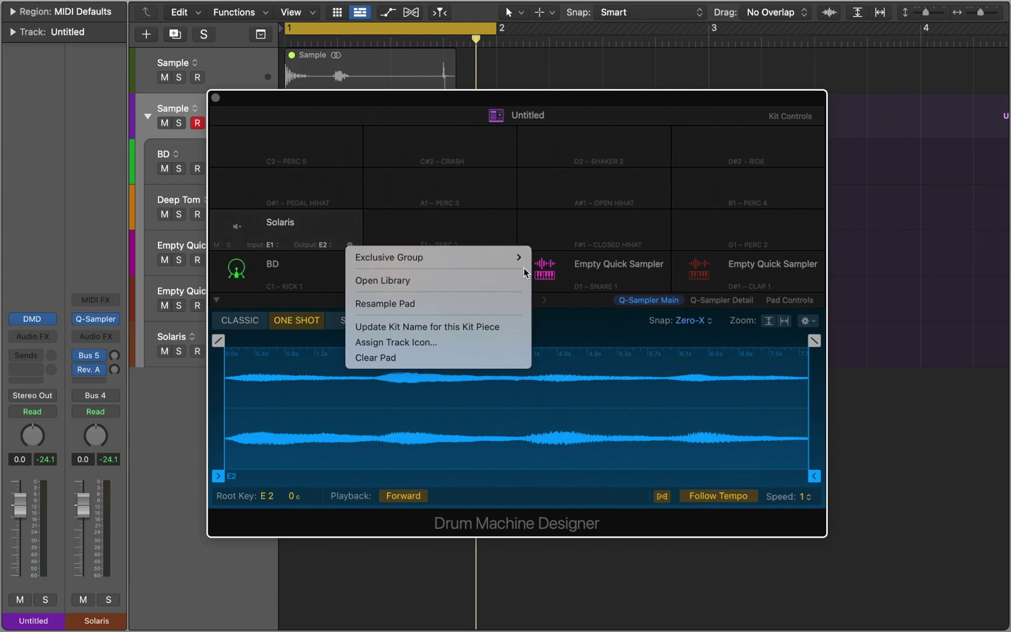
mouse_move(522, 259)
click(543, 273)
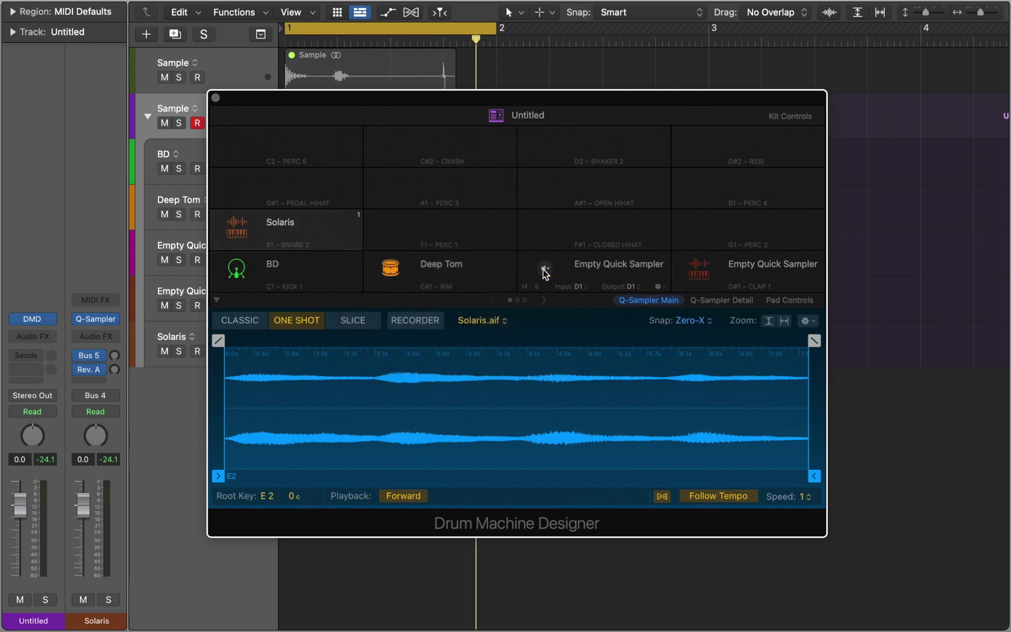
click(656, 286)
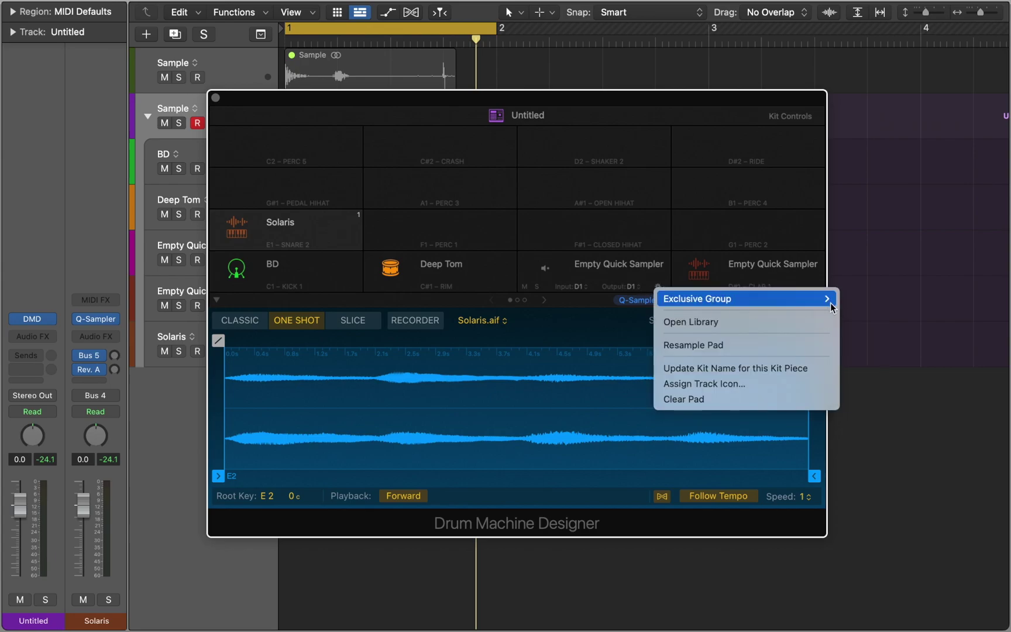
click(856, 315)
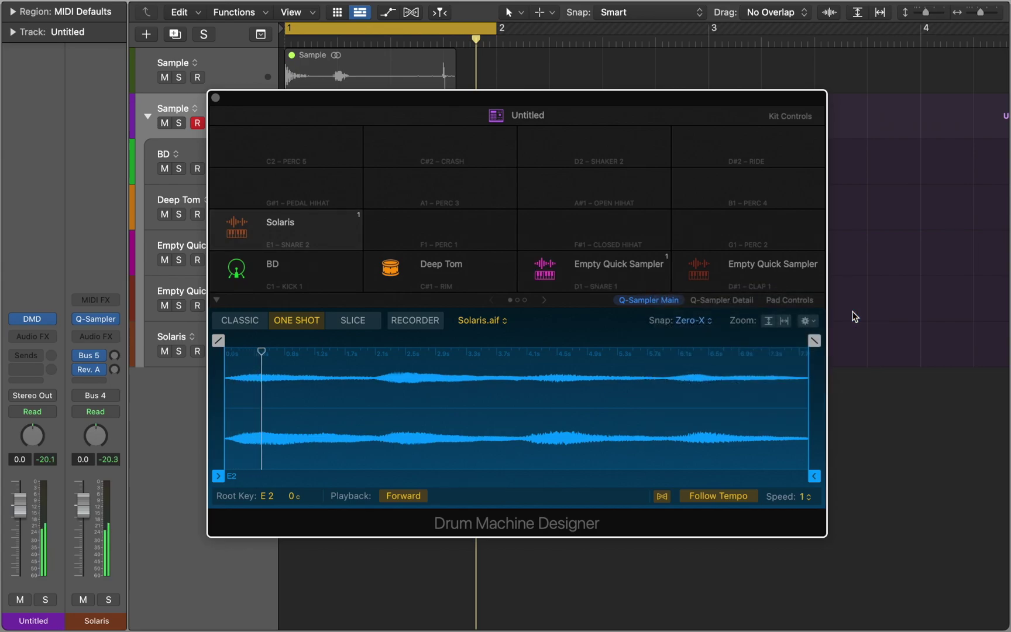
Audition the D1 sampler, Solaris and BD kick pads, ending on D1
key(s)
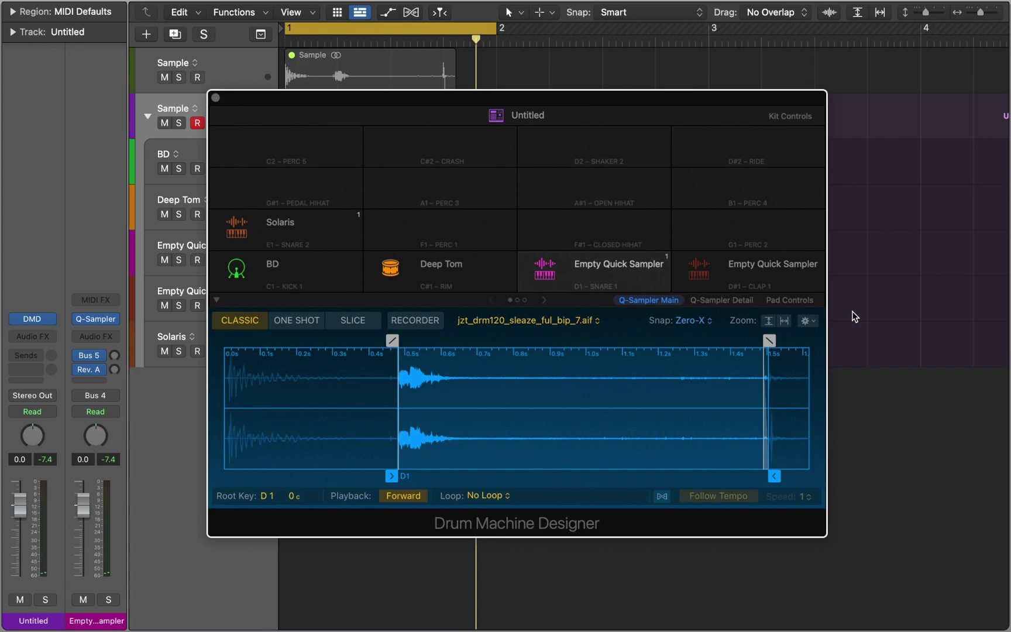
key(d)
key(a)
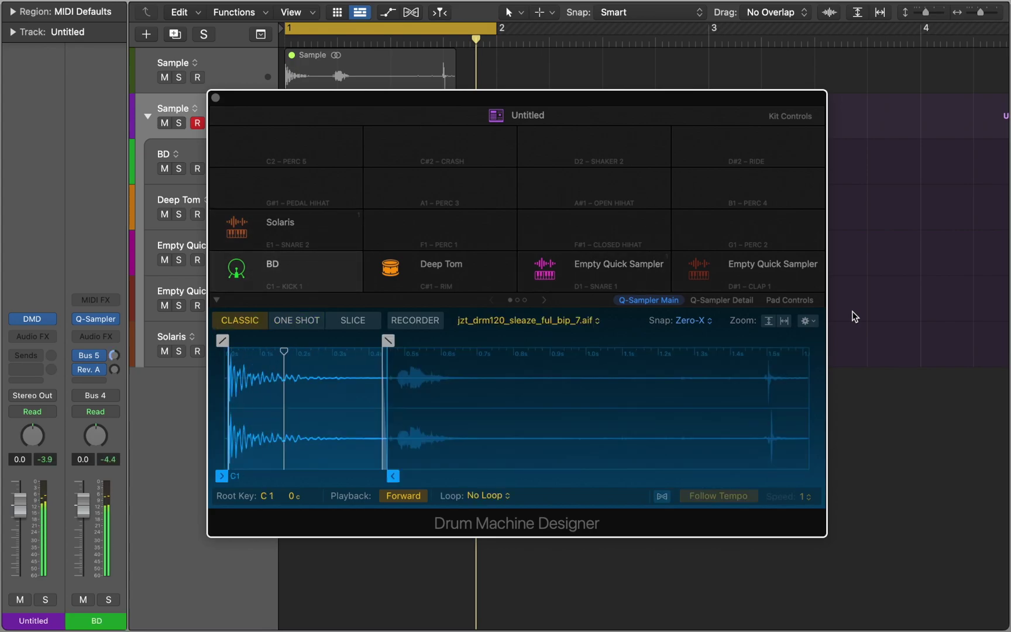
key(s)
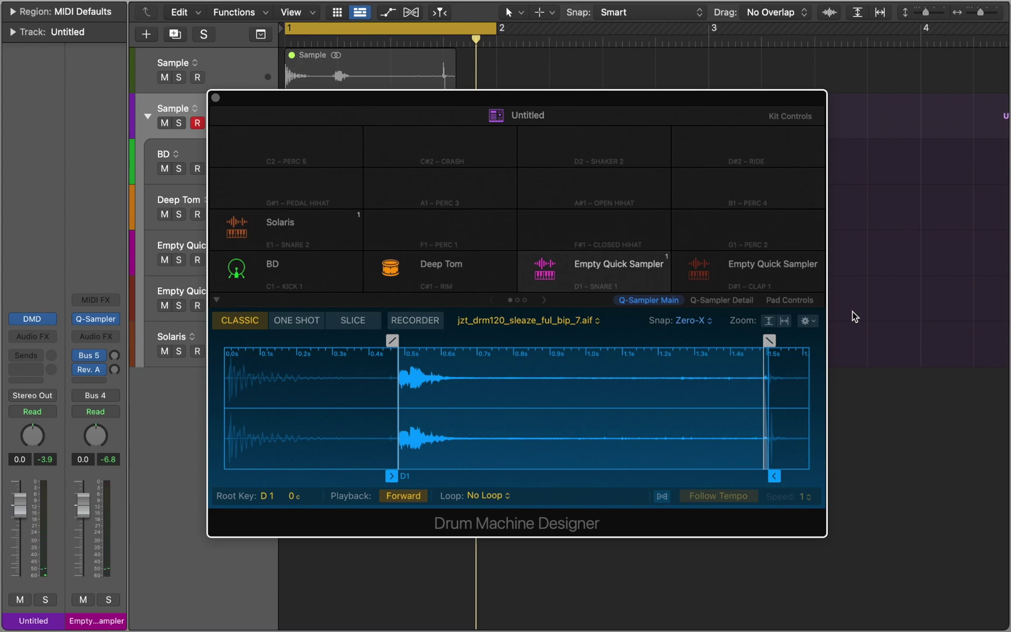
Save the whole kit from Kit Controls as the Library patch Untitled.patch
key(y)
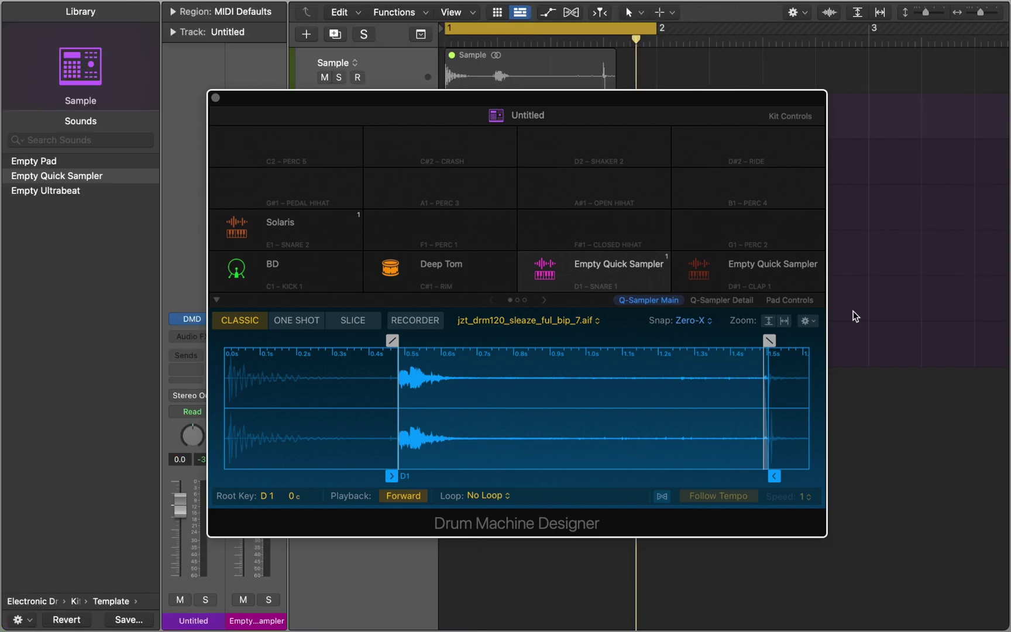
click(795, 118)
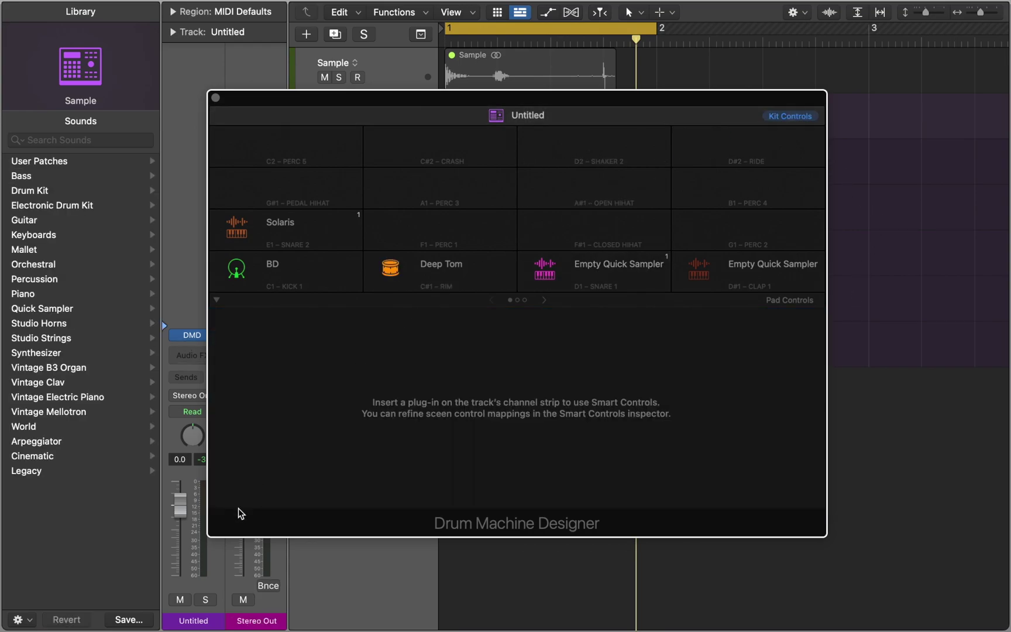
click(126, 619)
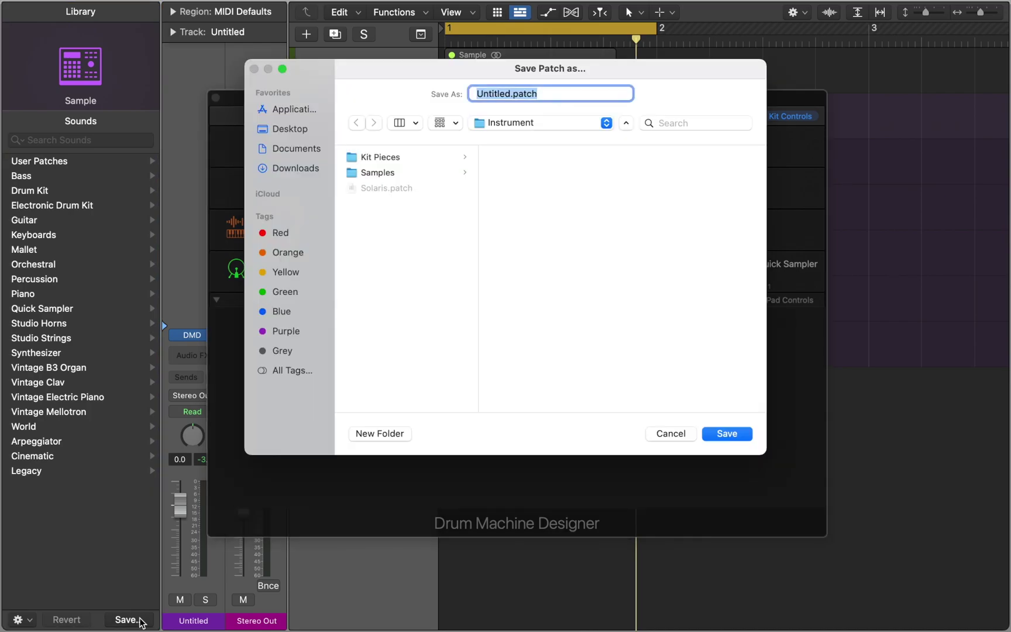
key(Return)
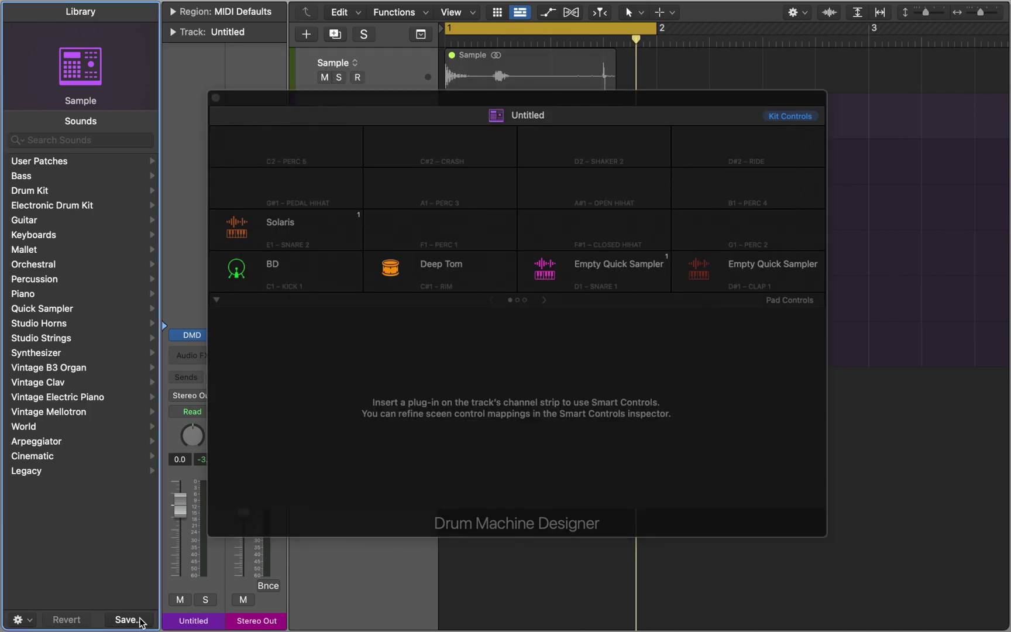